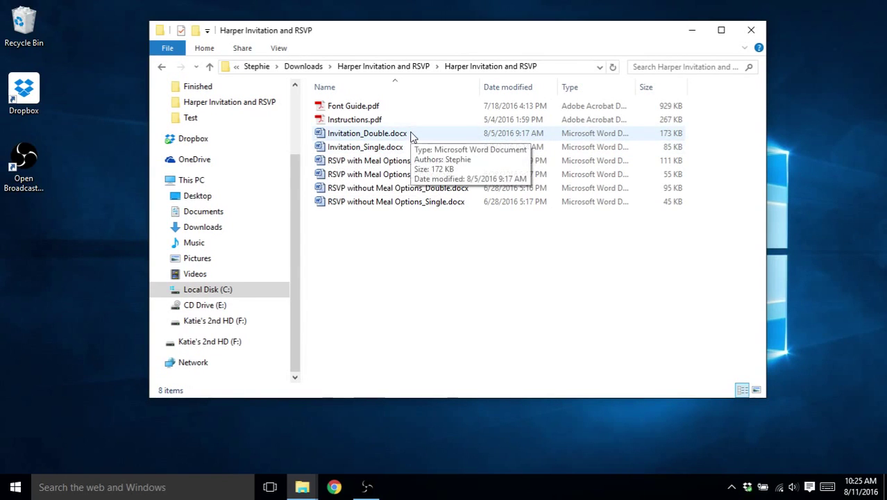
View Invitation_Single.docx and close it, and open Invitation_Double.docx from the Harper Invitation and RSVP folder
{"action": "double_click", "coordinate": [397, 146]}
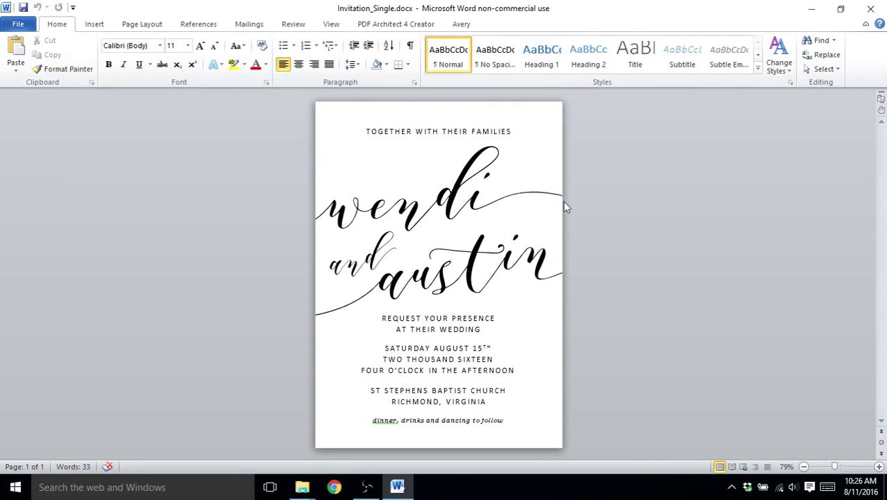
{"action": "left_click", "coordinate": [871, 13]}
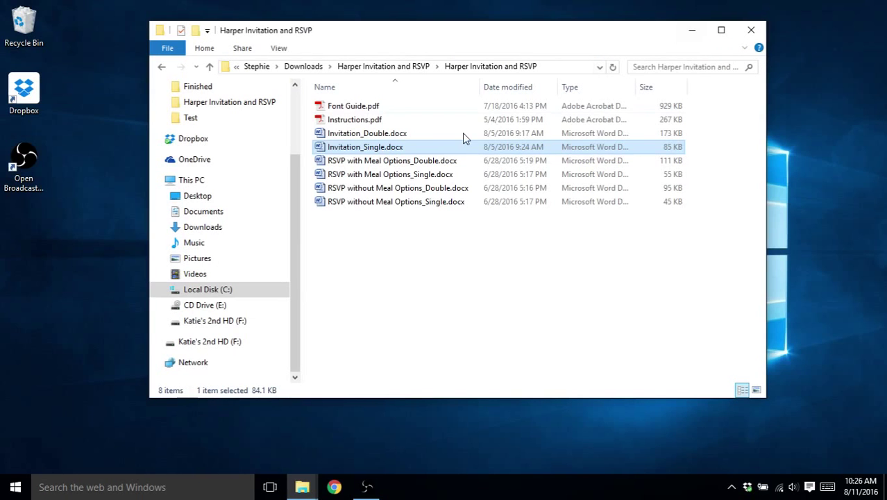
{"action": "double_click", "coordinate": [392, 133]}
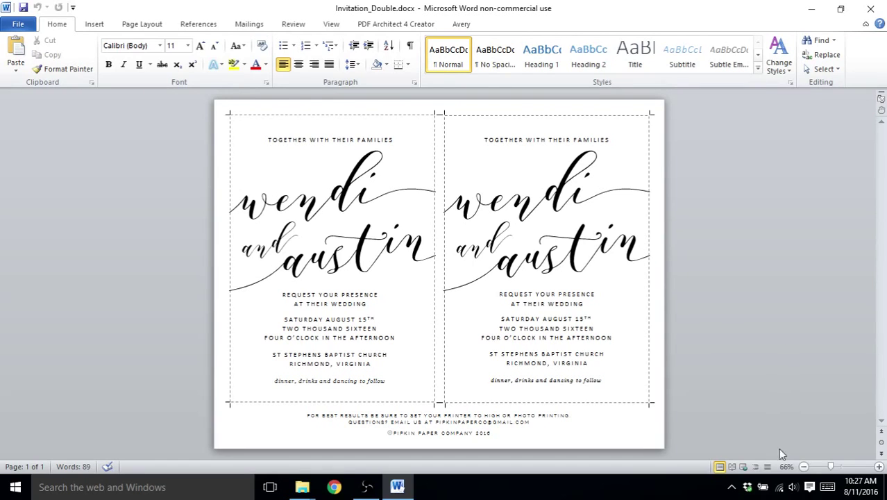
Replace "TOGETHER WITH THEIR FAMILIES" on the left invitation with "MR. AND MRS." followed by the host's full name
{"action": "left_click", "coordinate": [840, 466]}
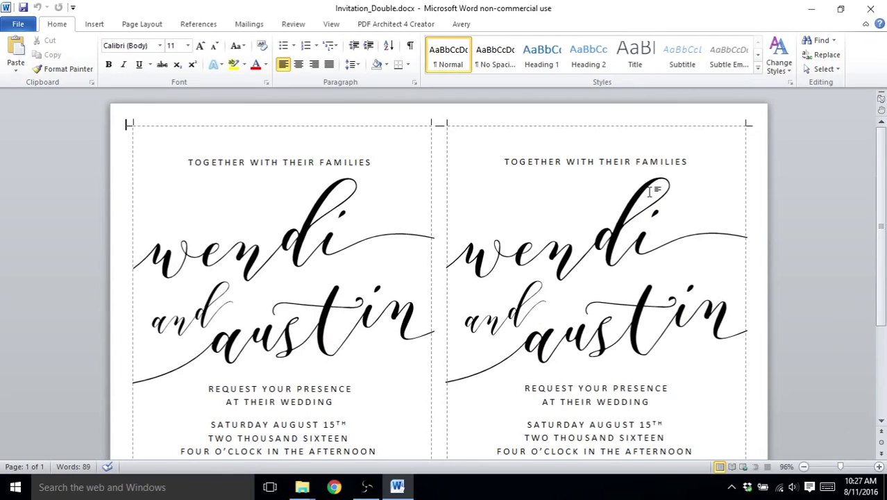
{"action": "scroll", "coordinate": [652, 192], "scroll_direction": "down", "scroll_amount": 1}
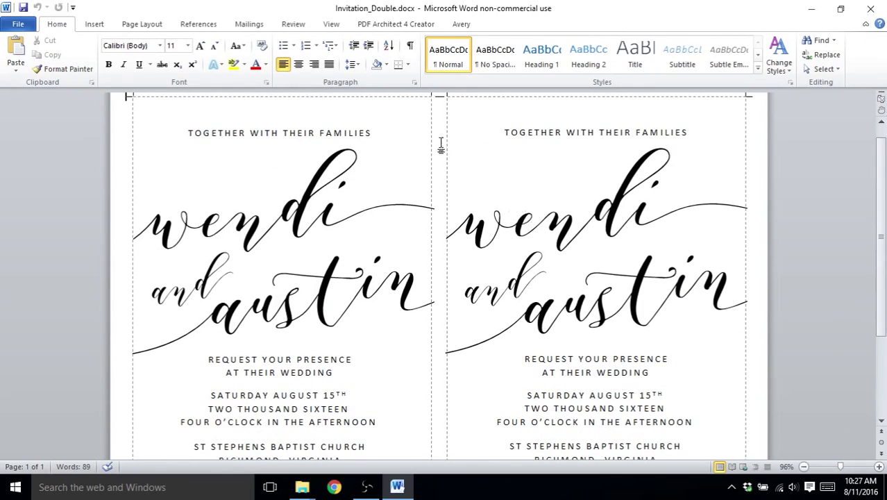
{"action": "left_click", "coordinate": [367, 132]}
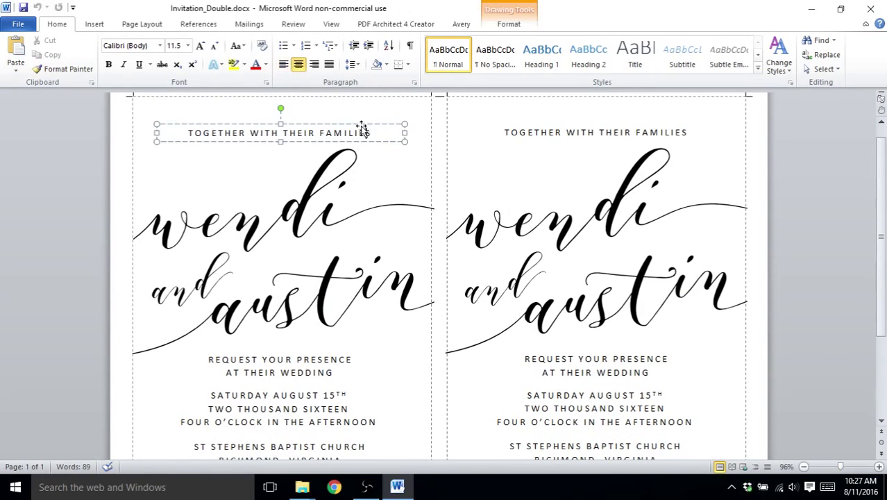
{"action": "left_click_drag", "start_coordinate": [380, 132], "coordinate": [215, 134]}
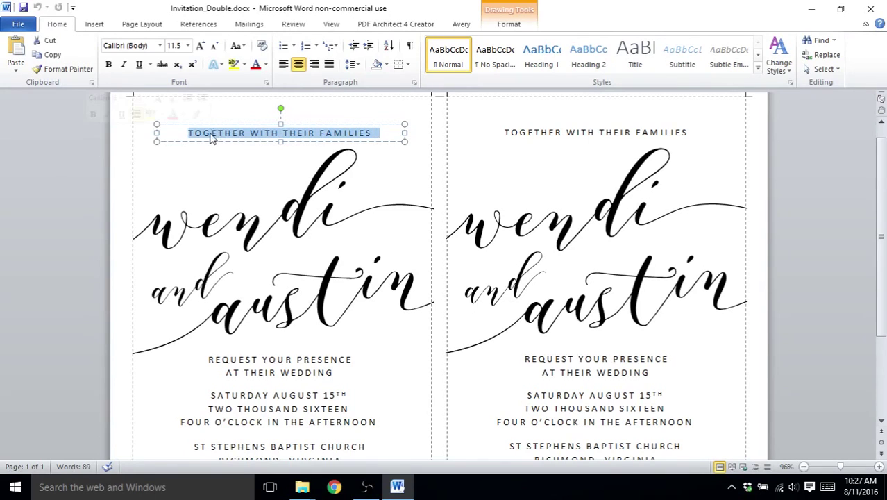
{"action": "left_click", "coordinate": [328, 132]}
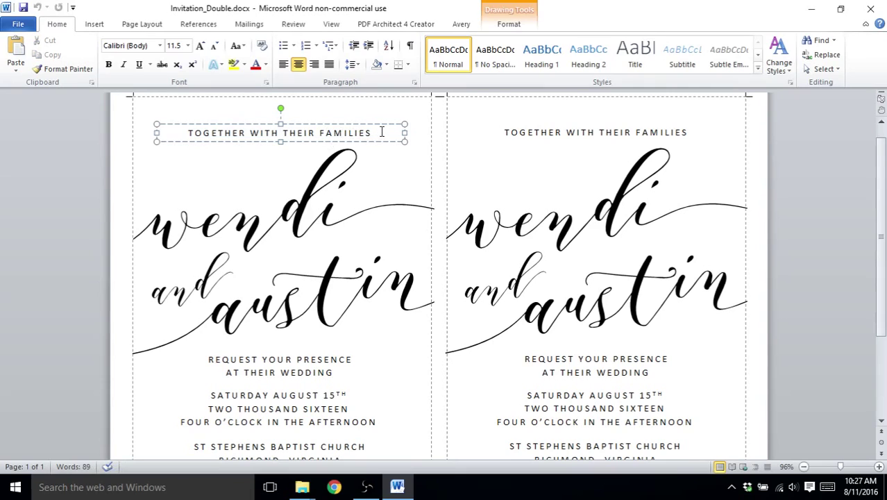
{"action": "left_click_drag", "start_coordinate": [378, 133], "coordinate": [206, 120]}
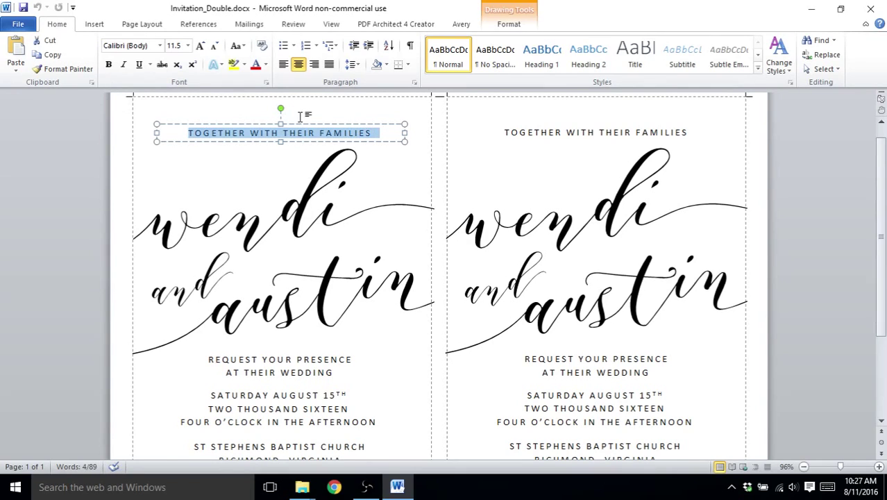
{"action": "type", "text": "M"}
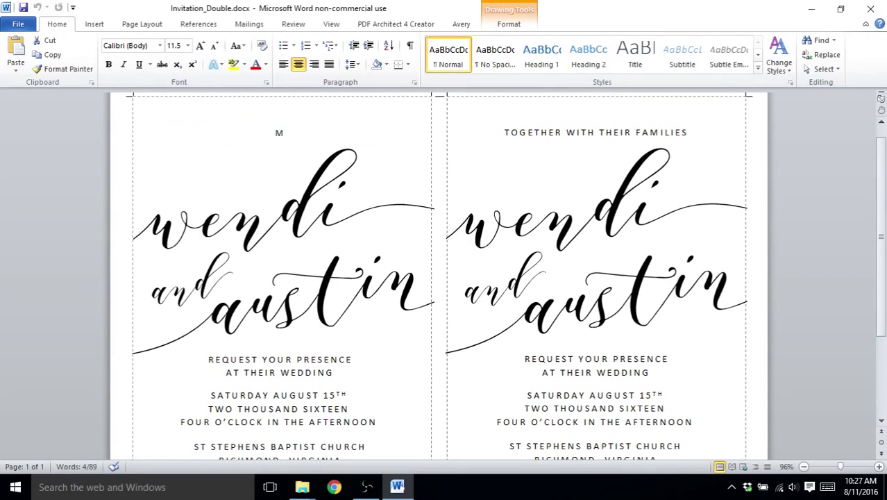
{"action": "type", "text": "R. AND "}
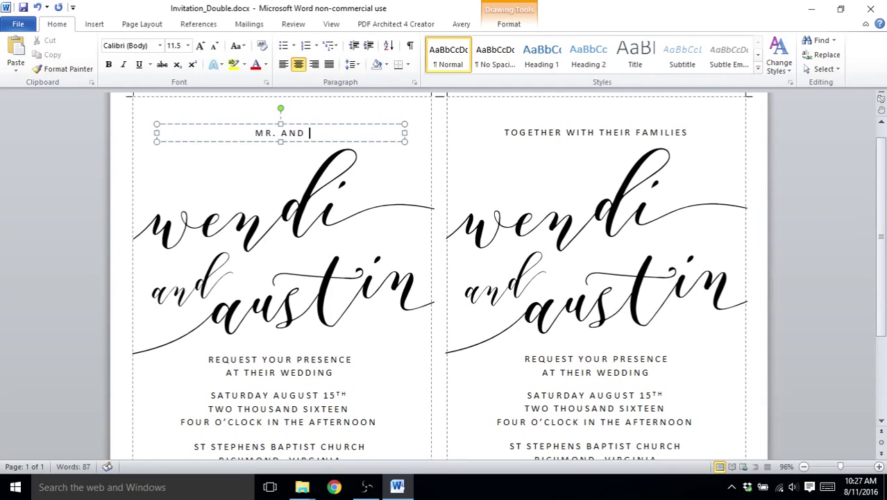
{"action": "type", "text": "MRS. JOS"}
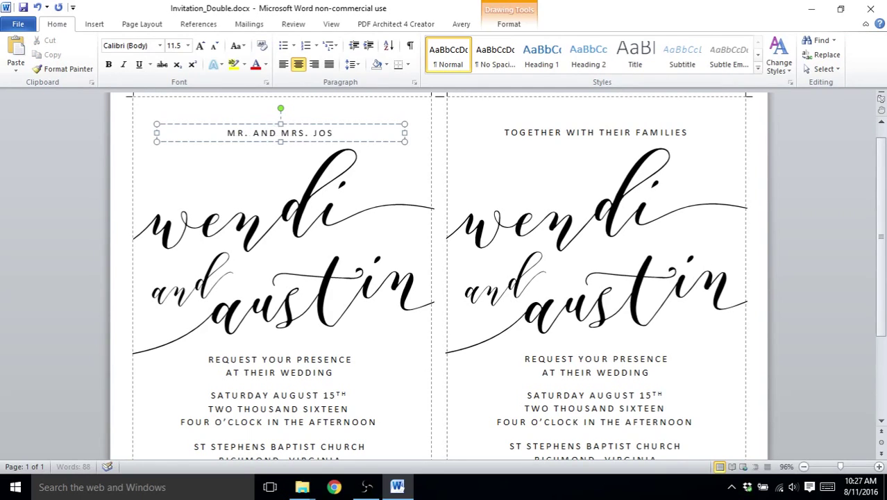
{"action": "type", "text": "EPH SMITH"}
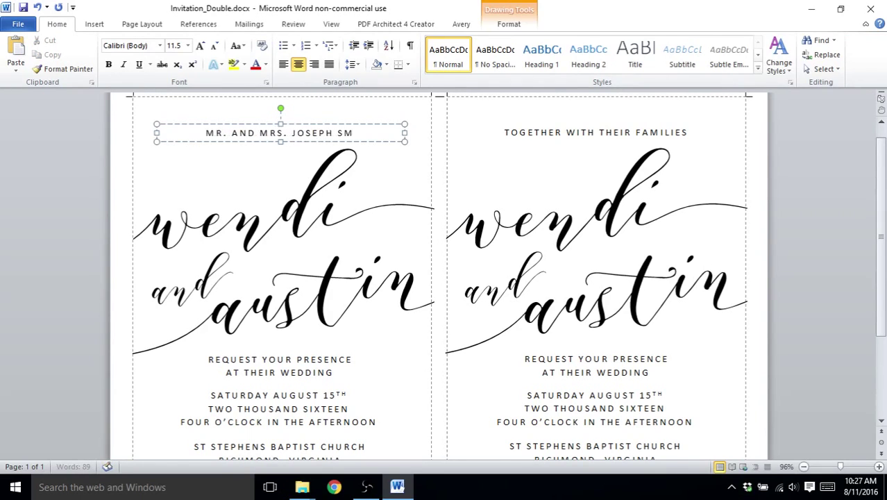
Nudge the host-name text box up toward the left invitation's upper edge and slightly to the right
{"action": "left_click", "coordinate": [347, 124]}
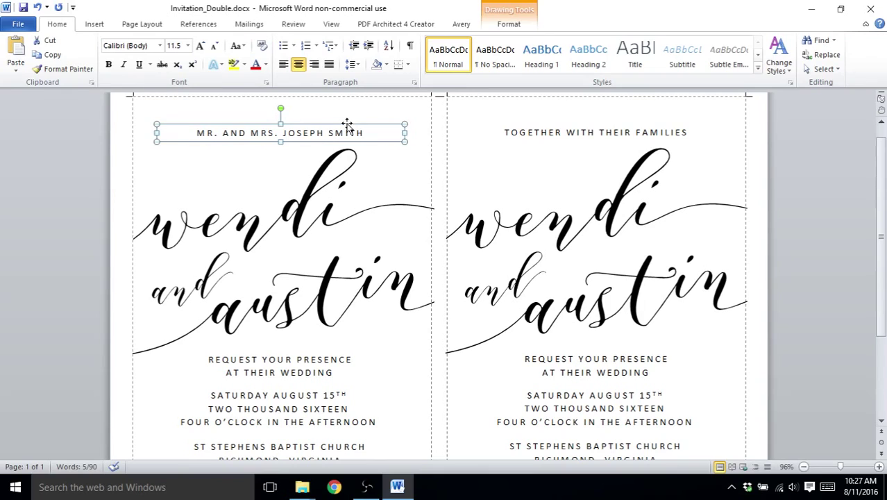
{"action": "key", "text": "Up"}
{"action": "key", "text": "Up"}
{"action": "key", "text": "Up"}
{"action": "key", "text": "Up"}
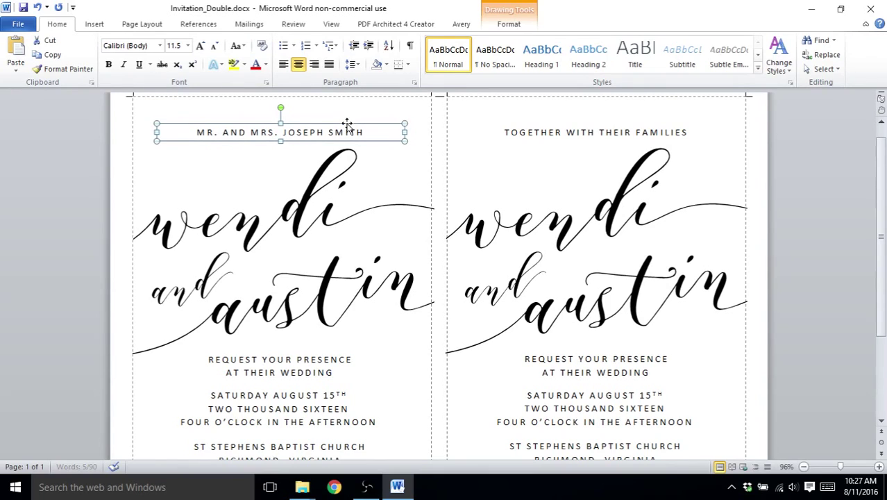
{"action": "key", "text": "Up"}
{"action": "key", "text": "Up"}
{"action": "key", "text": "Up"}
{"action": "key", "text": "Up"}
{"action": "key", "text": "Up"}
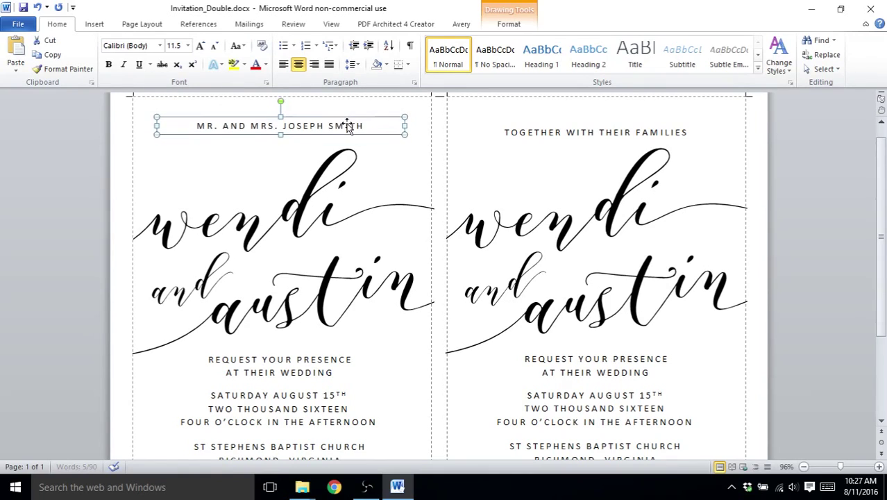
{"action": "key", "text": "Up"}
{"action": "key", "text": "Up"}
{"action": "key", "text": "Up"}
{"action": "key", "text": "Up"}
{"action": "key", "text": "Up"}
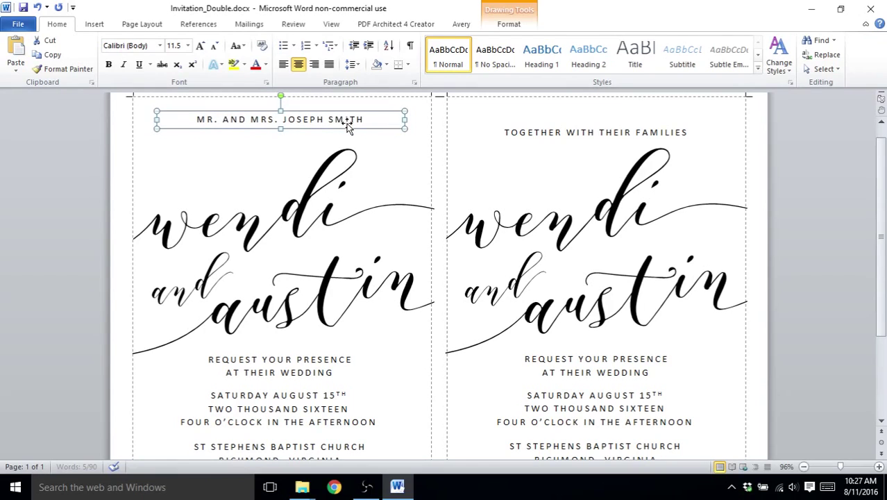
{"action": "key", "text": "Right"}
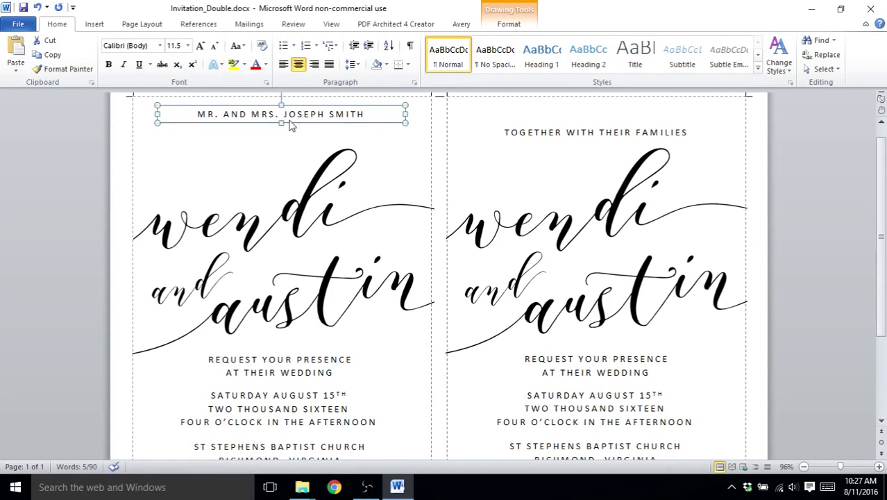
Extend the host-name text box downward and add the lines "INVITE YOU TO ATTEND THE WEDDING" and "OF THEIR DAUHTER" beneath the host names
{"action": "left_click_drag", "start_coordinate": [282, 124], "coordinate": [283, 153]}
{"action": "left_click", "coordinate": [376, 112]}
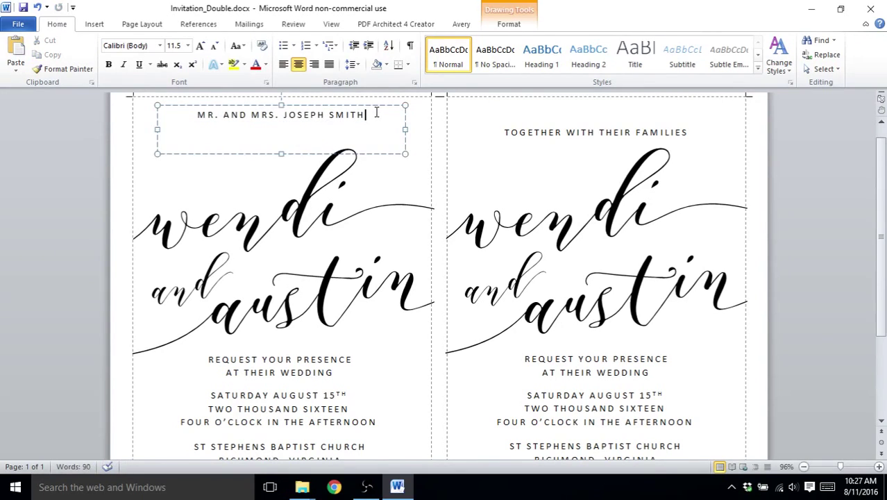
{"action": "key", "text": "Return"}
{"action": "type", "text": "INVITE YOU TO AT"}
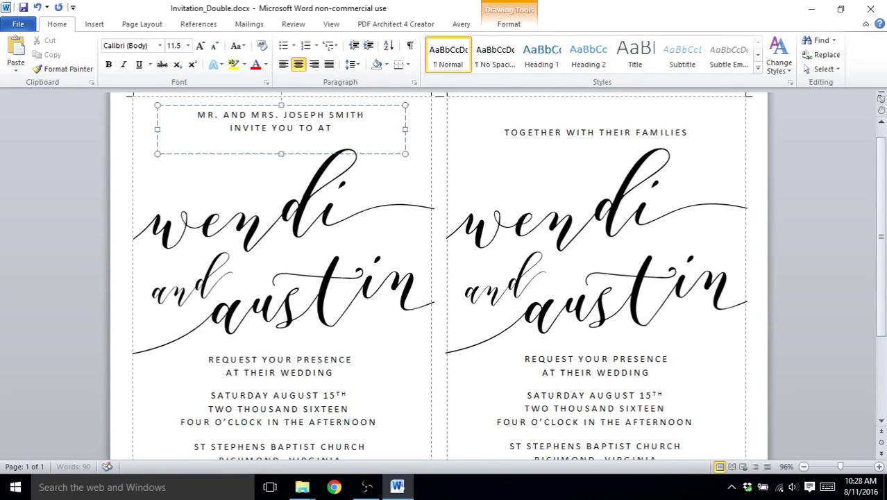
{"action": "type", "text": "TEND THE"}
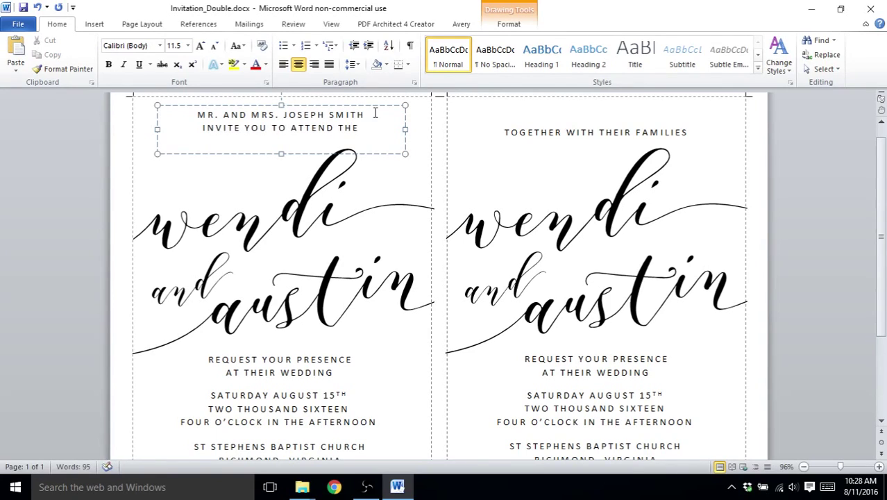
{"action": "type", "text": " WEDDING"}
{"action": "key", "text": "Return"}
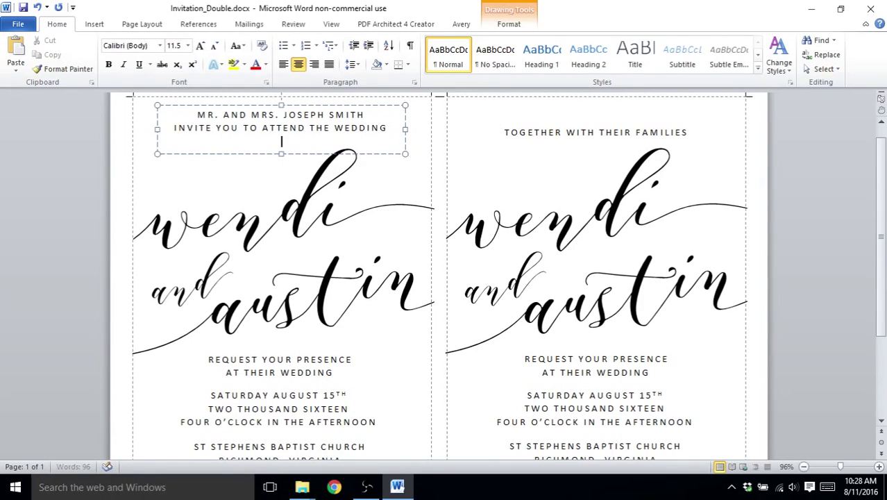
{"action": "type", "text": "OF THEIR DAUHTER"}
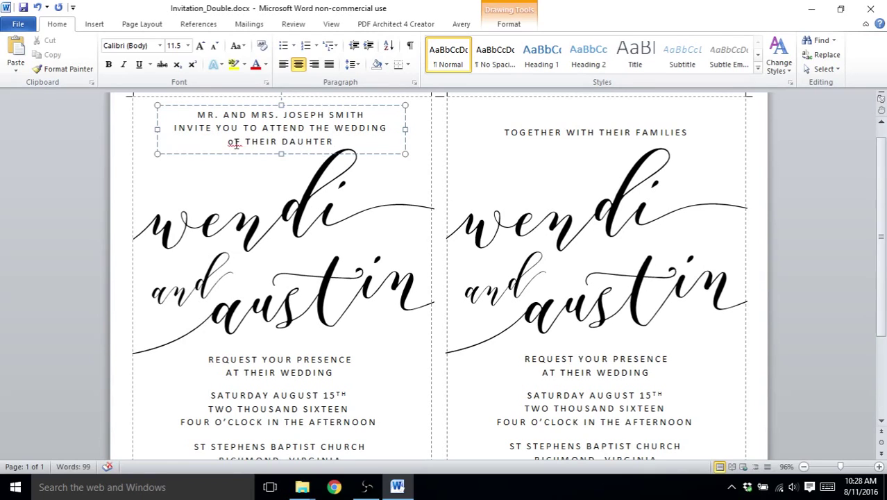
{"action": "key", "text": "BackSpace"}
{"action": "type", "text": "O"}
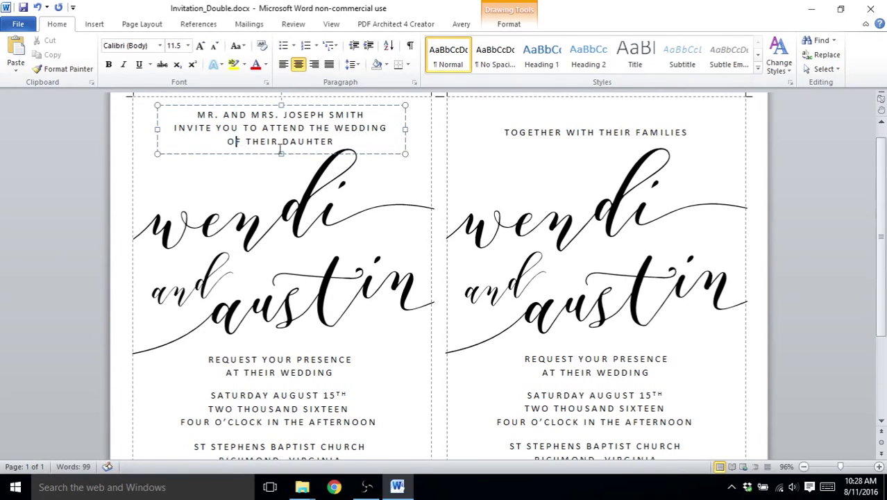
Examine the separate pieces that make up the left invitation's grouped script name artwork
{"action": "left_click", "coordinate": [298, 212]}
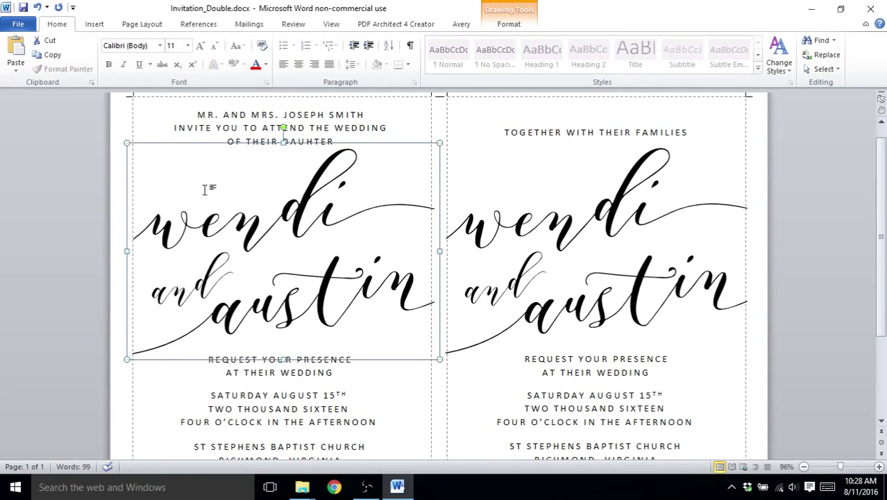
{"action": "left_click", "coordinate": [200, 232]}
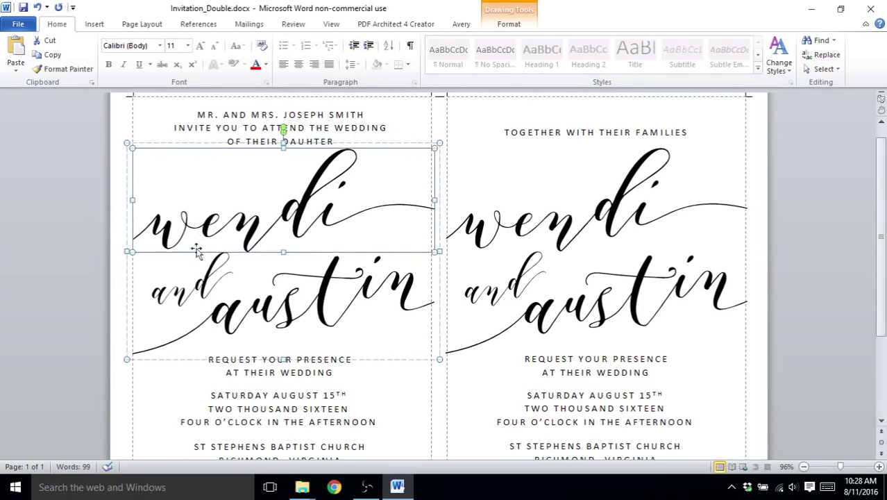
{"action": "left_click", "coordinate": [200, 288]}
{"action": "left_click", "coordinate": [263, 310]}
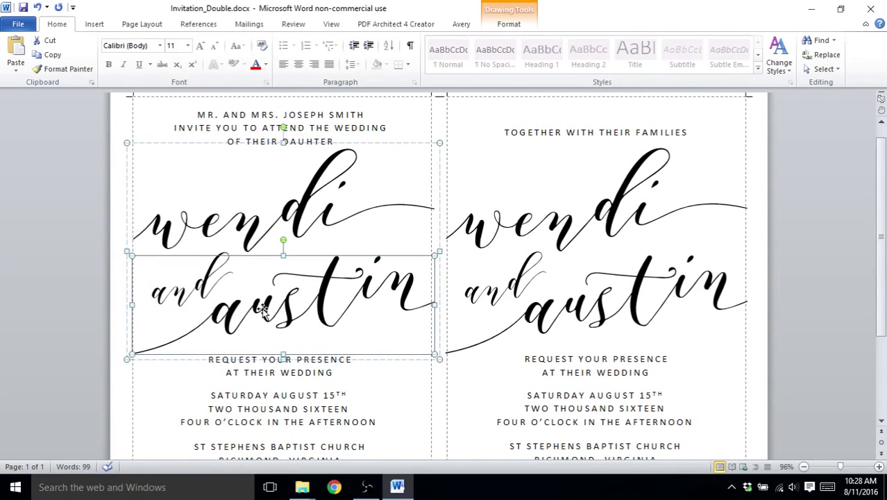
{"action": "triple_click", "coordinate": [66, 250]}
{"action": "left_click", "coordinate": [769, 203]}
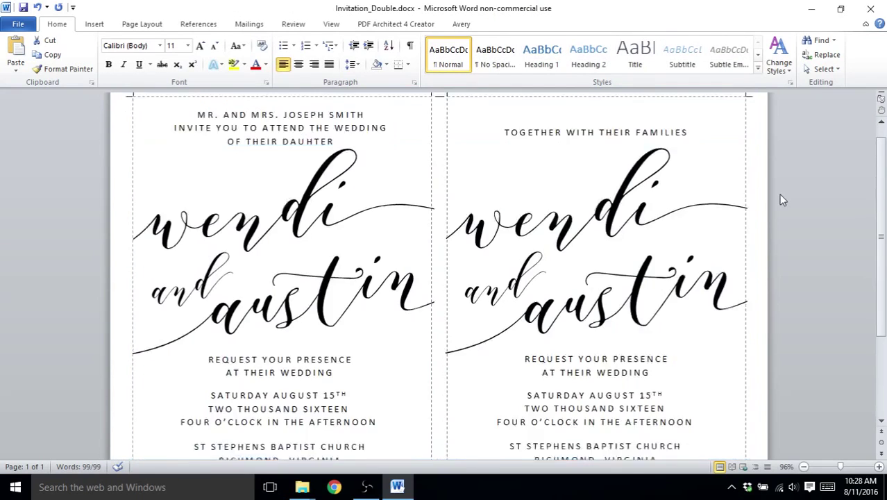
Fill the left invitation's whole script name group with light gray, and change the fill to a darker gray theme color
{"action": "scroll", "coordinate": [474, 234], "scroll_direction": "up", "scroll_amount": 1}
{"action": "left_click", "coordinate": [303, 229]}
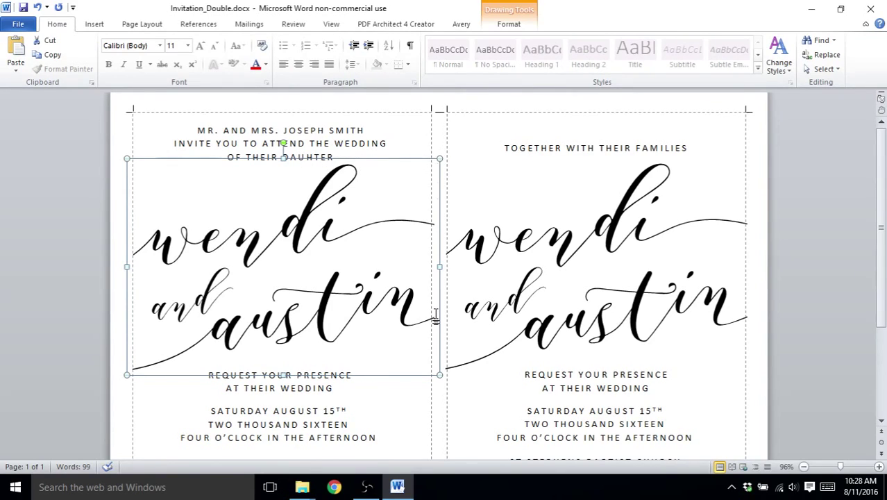
{"action": "left_click", "coordinate": [507, 28]}
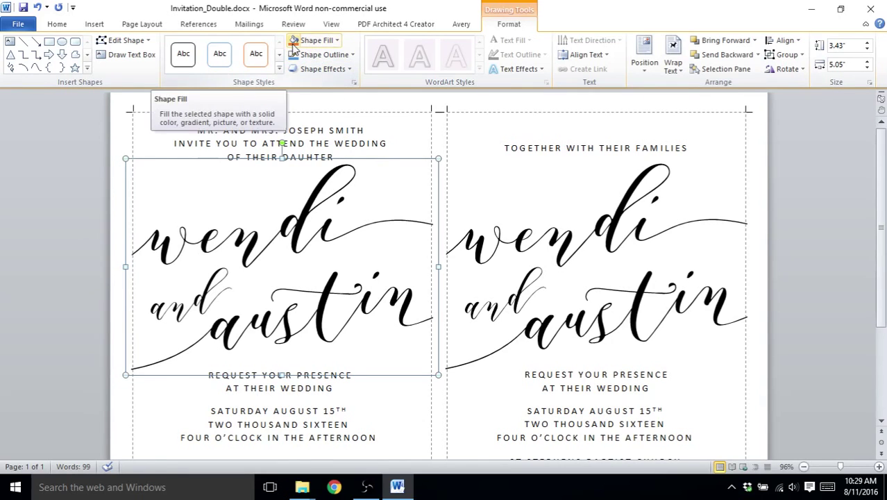
{"action": "left_click", "coordinate": [337, 40]}
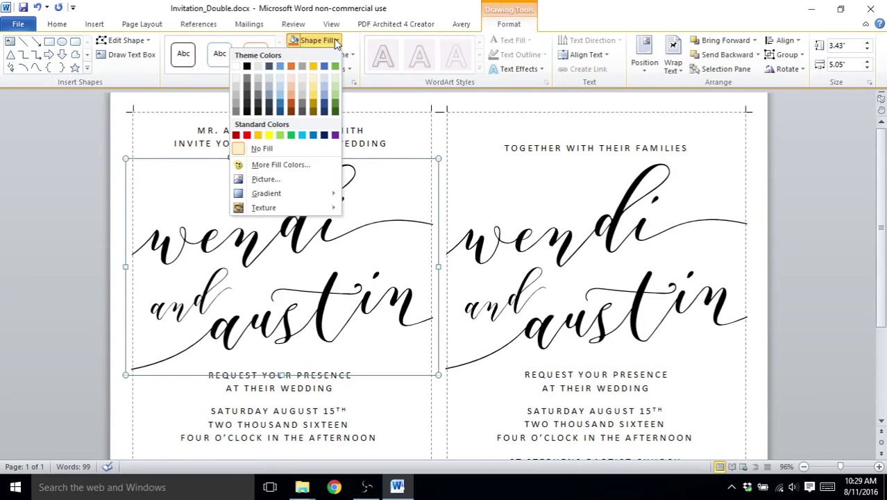
{"action": "left_click", "coordinate": [299, 85]}
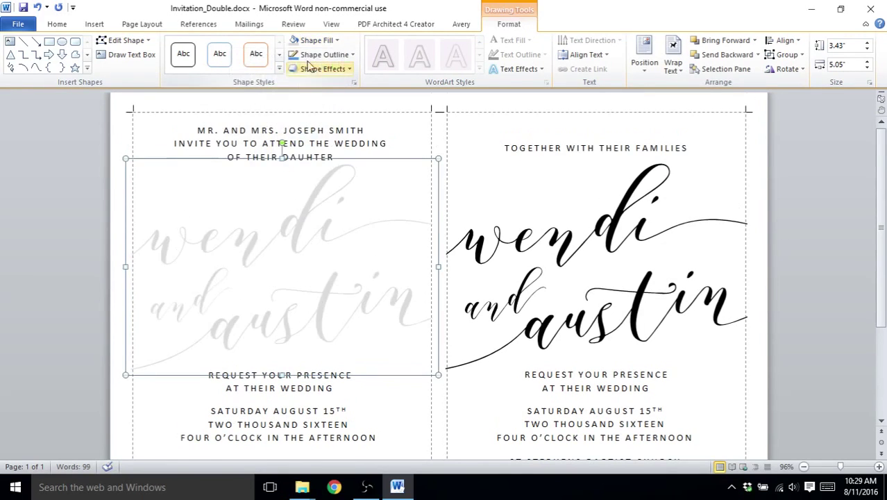
{"action": "left_click", "coordinate": [337, 40]}
{"action": "left_click", "coordinate": [302, 102]}
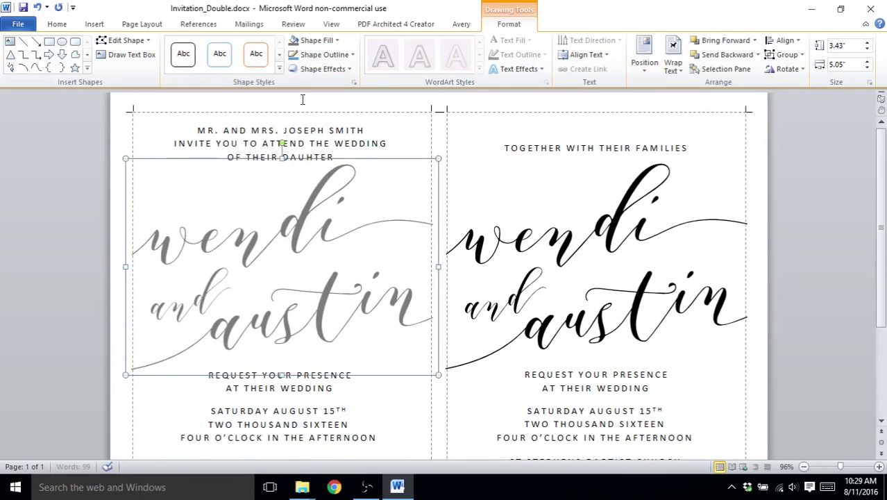
Fill the left invitation's script name group with a custom purple, RGB 175, 70, 178
{"action": "left_click", "coordinate": [337, 41]}
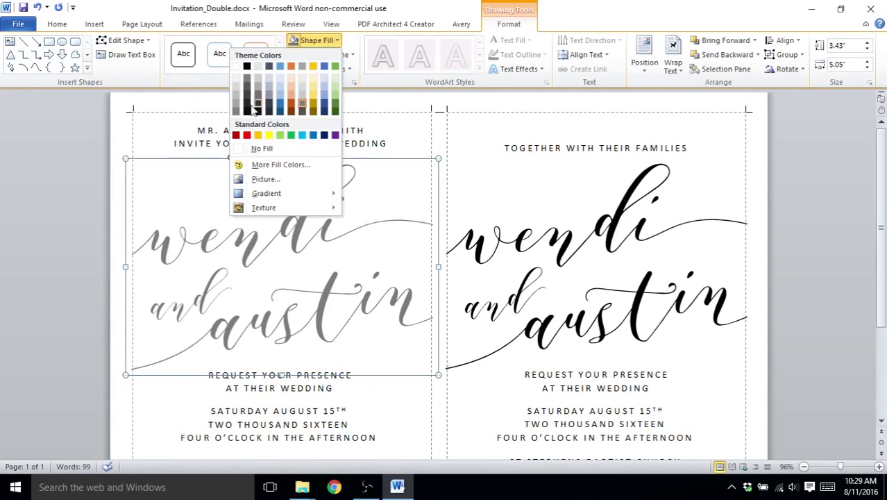
{"action": "left_click", "coordinate": [258, 165]}
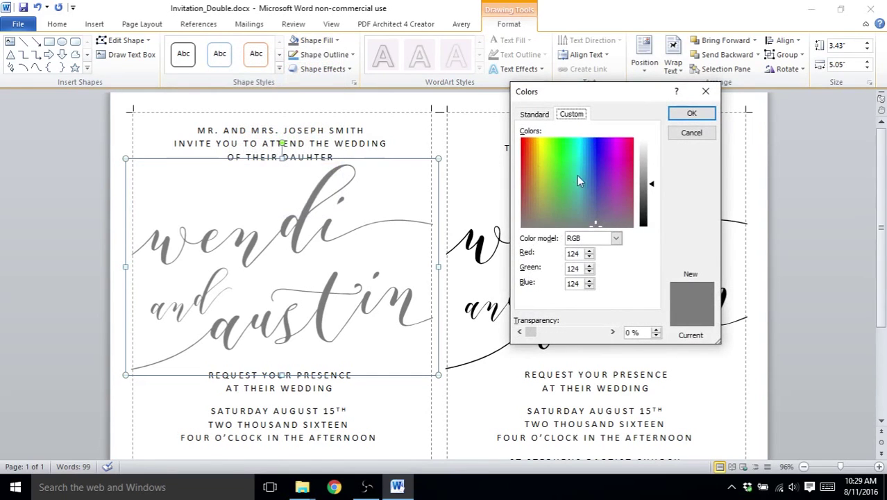
{"action": "left_click", "coordinate": [605, 164]}
{"action": "left_click", "coordinate": [612, 187]}
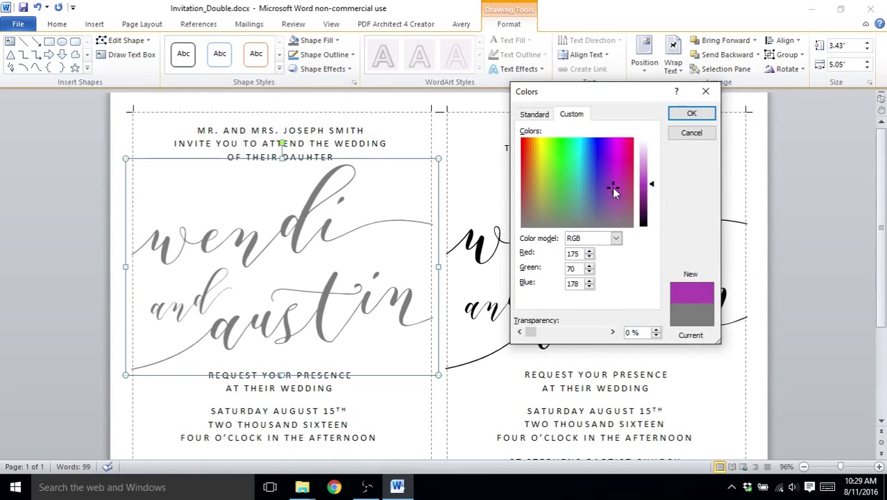
{"action": "left_click", "coordinate": [704, 118]}
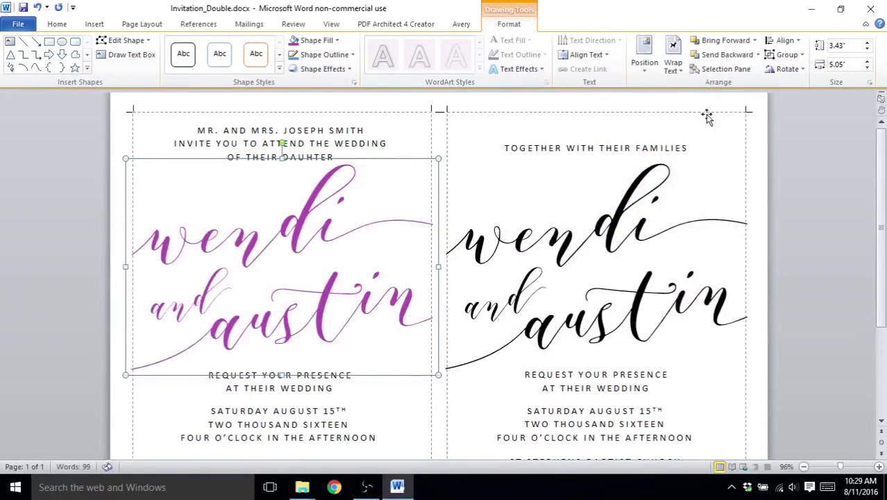
Lighten the script name group's custom fill to a pale purple, RGB 214, 153, 215, and deselect the group
{"action": "left_click", "coordinate": [336, 40]}
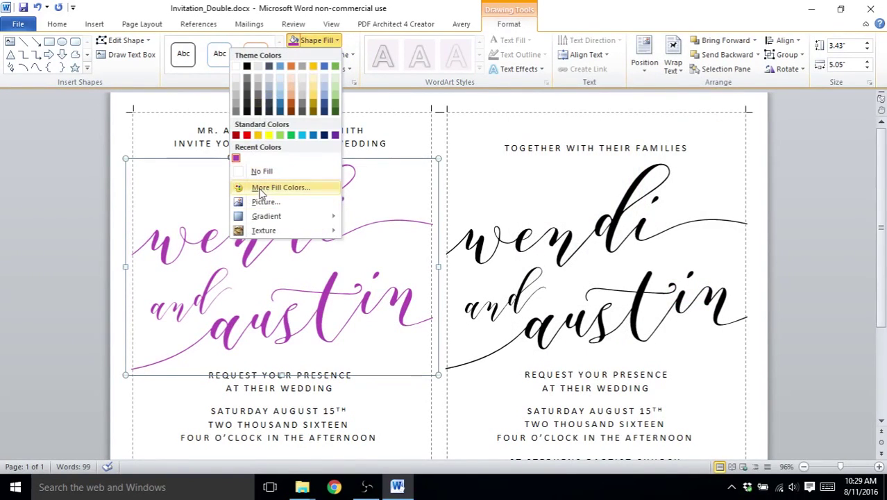
{"action": "left_click", "coordinate": [298, 187]}
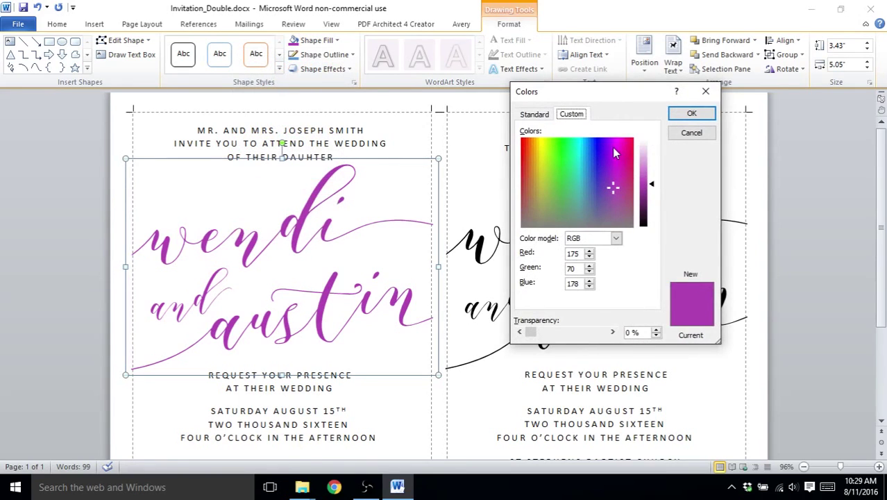
{"action": "left_click", "coordinate": [645, 159]}
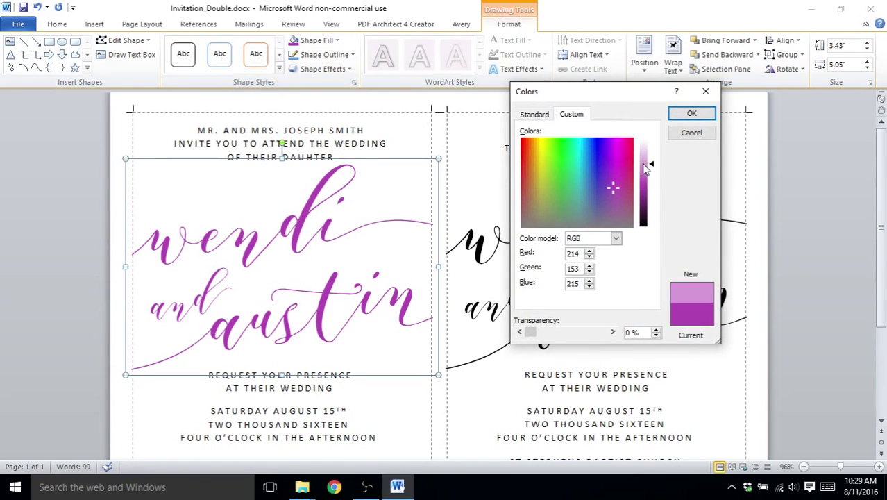
{"action": "left_click", "coordinate": [689, 114]}
{"action": "left_click", "coordinate": [782, 252]}
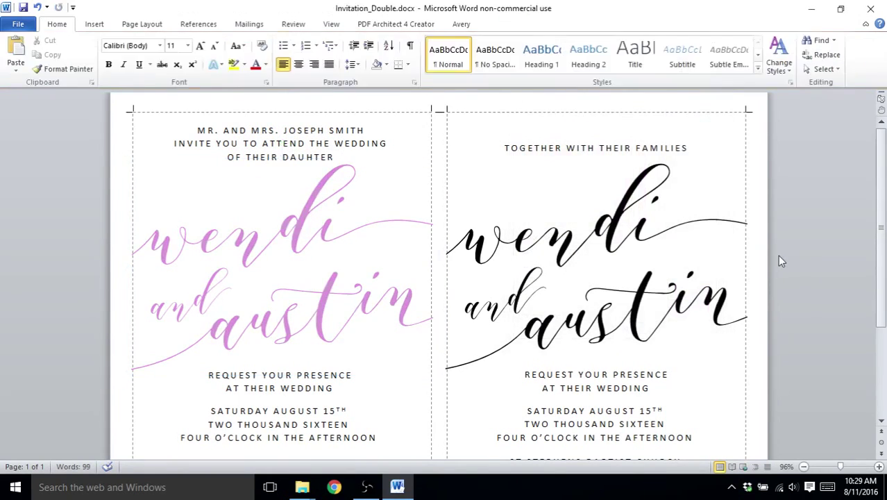
Delete the left invitation's text box reading "REQUEST YOUR PRESENCE AT THEIR WEDDING"
{"action": "scroll", "coordinate": [790, 276], "scroll_direction": "down", "scroll_amount": 2}
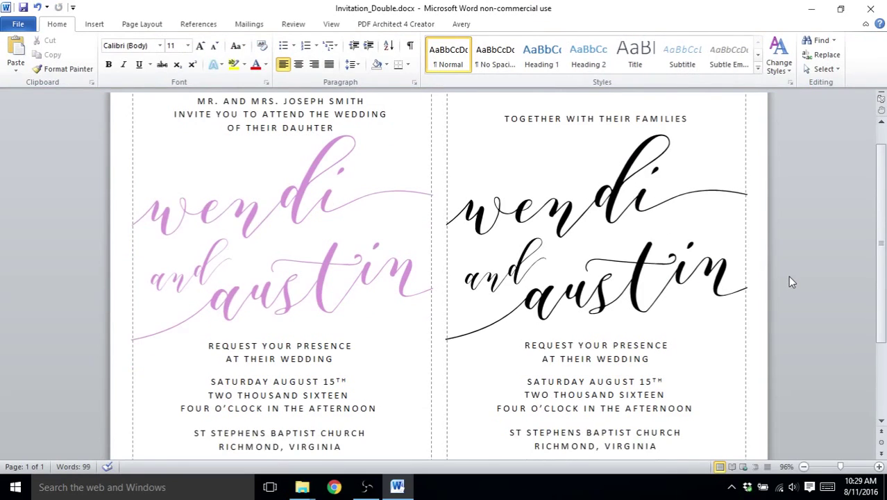
{"action": "scroll", "coordinate": [769, 275], "scroll_direction": "down", "scroll_amount": 3}
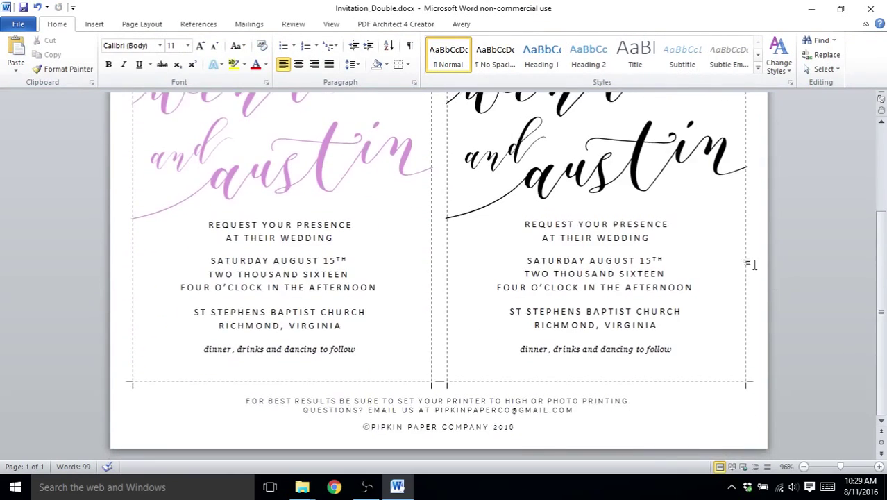
{"action": "left_click", "coordinate": [329, 232]}
{"action": "left_click_drag", "start_coordinate": [340, 238], "coordinate": [205, 212]}
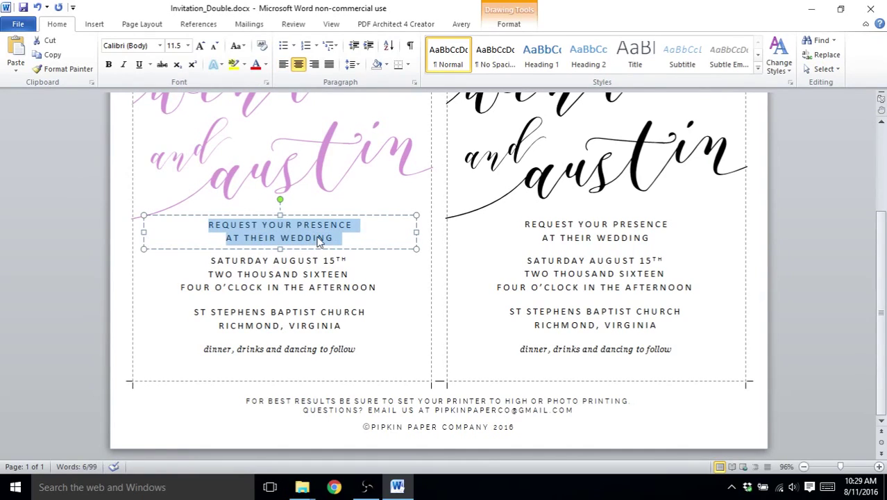
{"action": "left_click", "coordinate": [350, 218]}
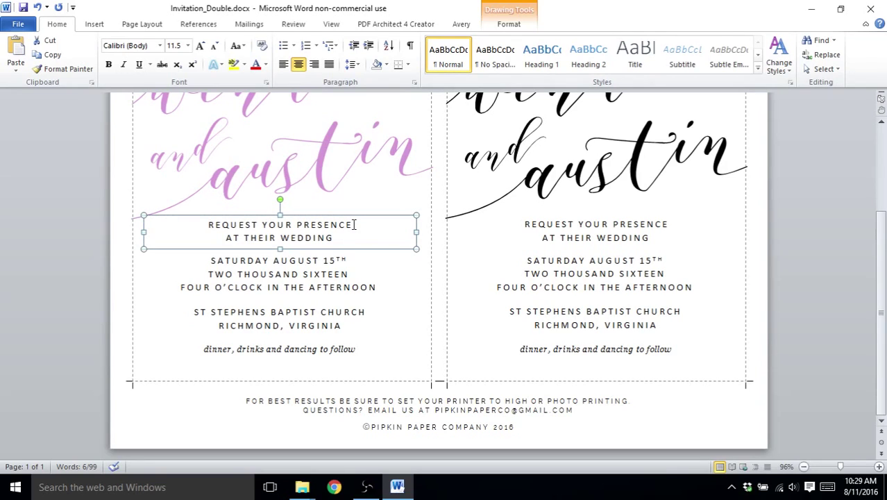
{"action": "key", "text": "Delete"}
Select the left invitation's date, venue and "dinner, drinks and dancing to follow" text boxes together and nudge them up toward the script names
{"action": "left_click", "coordinate": [327, 273]}
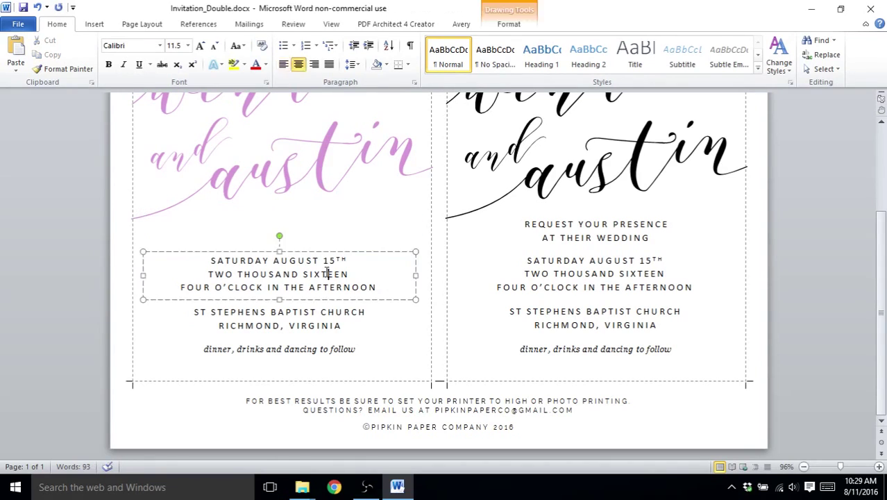
{"action": "key", "text": "Escape"}
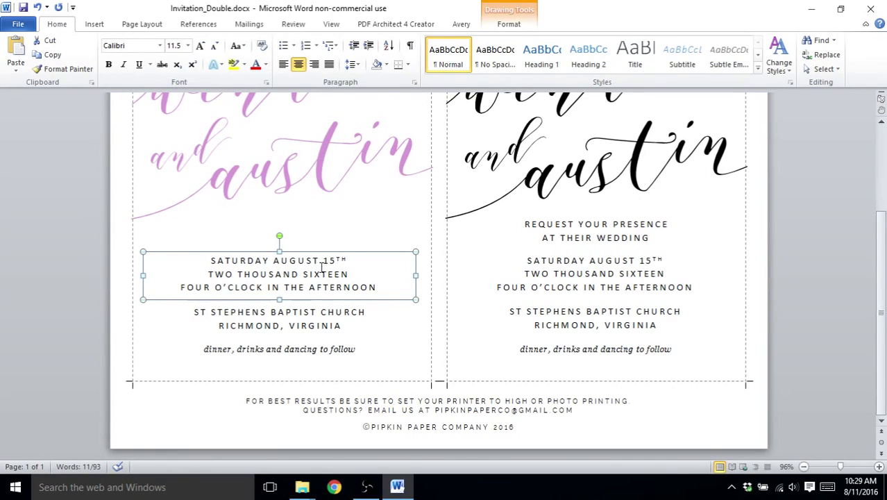
{"action": "left_click", "coordinate": [313, 313], "text": "shift"}
{"action": "left_click", "coordinate": [316, 349], "text": "shift"}
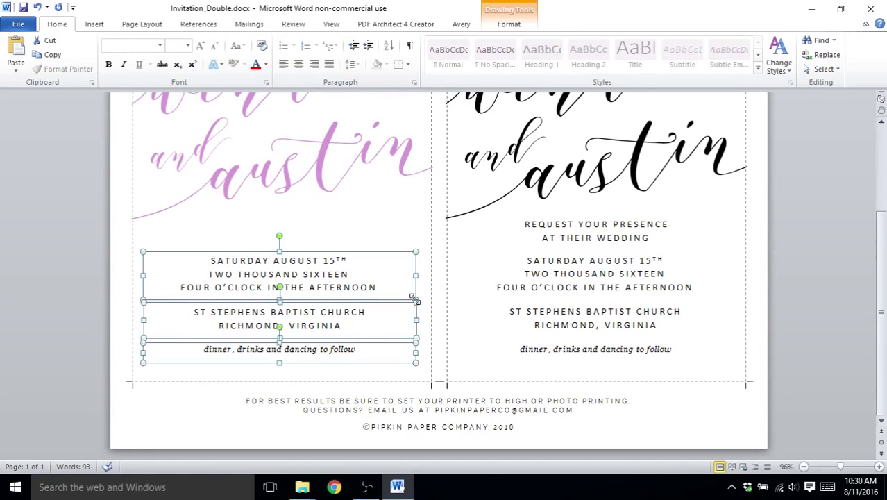
{"action": "key", "text": "Up"}
{"action": "key", "text": "Up"}
{"action": "key", "text": "Up"}
{"action": "key", "text": "Up"}
{"action": "key", "text": "Up"}
{"action": "key", "text": "Up"}
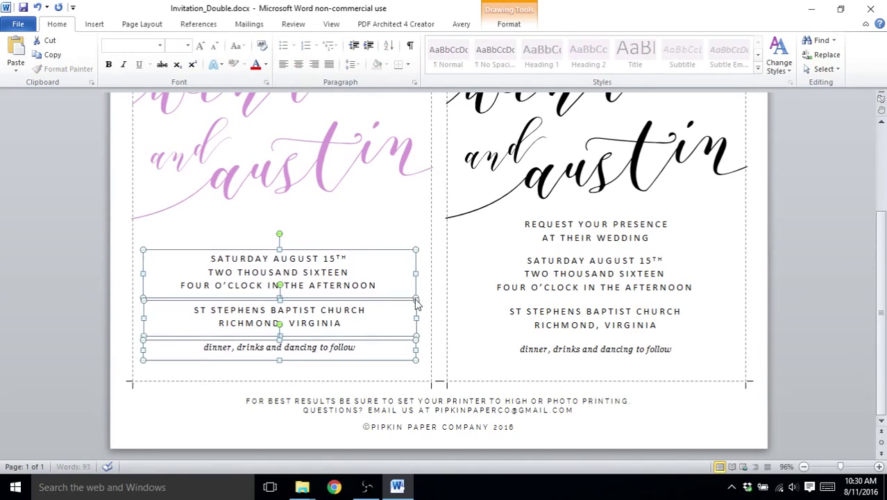
{"action": "key", "text": "Up"}
{"action": "key", "text": "Up"}
{"action": "key", "text": "Up"}
{"action": "key", "text": "Up"}
{"action": "key", "text": "Up"}
{"action": "key", "text": "Up"}
{"action": "key", "text": "Up"}
{"action": "key", "text": "Up"}
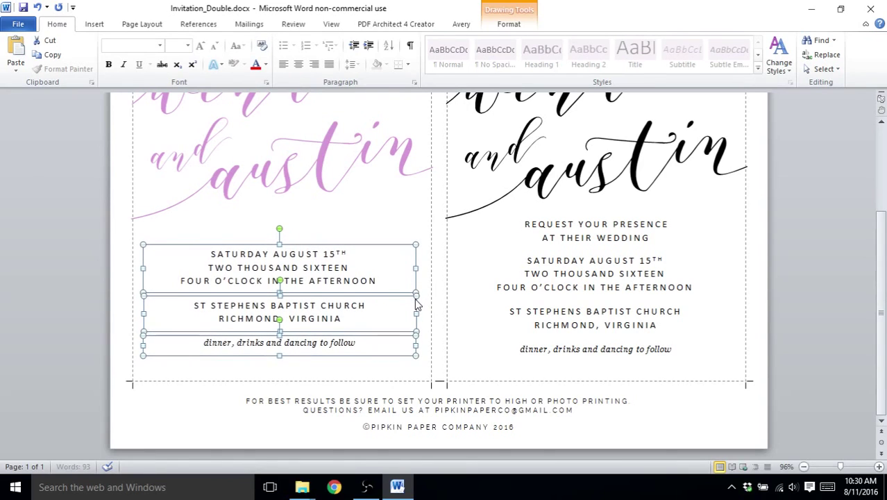
{"action": "key", "text": "Up"}
{"action": "key", "text": "Up"}
{"action": "key", "text": "Up"}
{"action": "key", "text": "Up"}
{"action": "key", "text": "Up"}
{"action": "key", "text": "Up"}
{"action": "key", "text": "Up"}
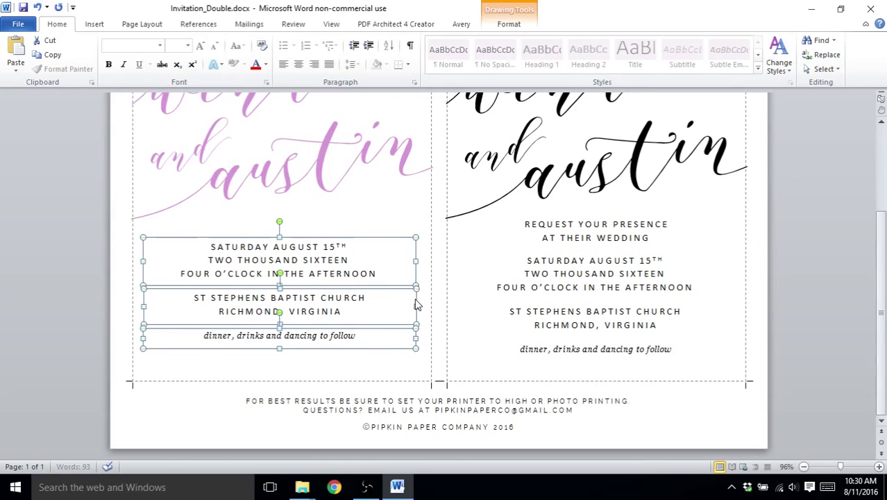
Nudge the left invitation's date, venue and reception text boxes together slightly to the right
{"action": "key", "text": "Right"}
{"action": "key", "text": "Right"}
{"action": "key", "text": "Right"}
{"action": "key", "text": "Right"}
{"action": "key", "text": "Right"}
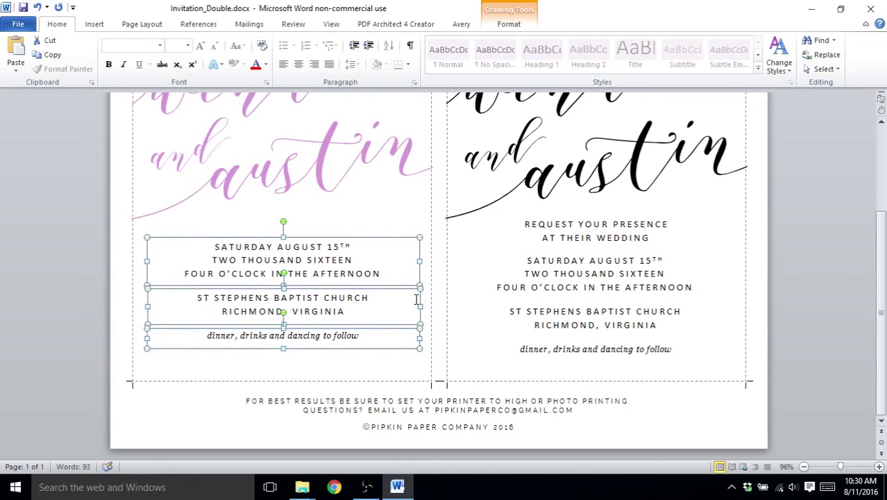
Select the left invitation's script name group together with the host wording box and nudge both slightly down
{"action": "scroll", "coordinate": [415, 303], "scroll_direction": "up", "scroll_amount": 2}
{"action": "scroll", "coordinate": [415, 304], "scroll_direction": "up", "scroll_amount": 3}
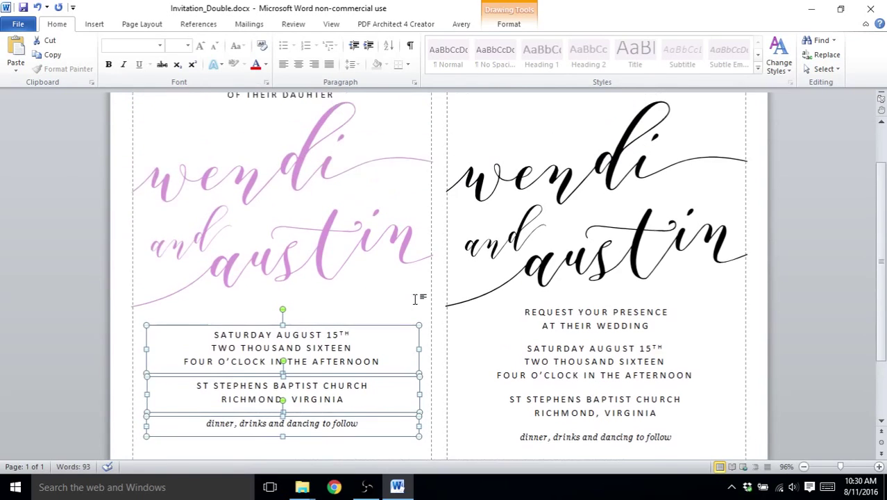
{"action": "scroll", "coordinate": [292, 243], "scroll_direction": "down", "scroll_amount": 1}
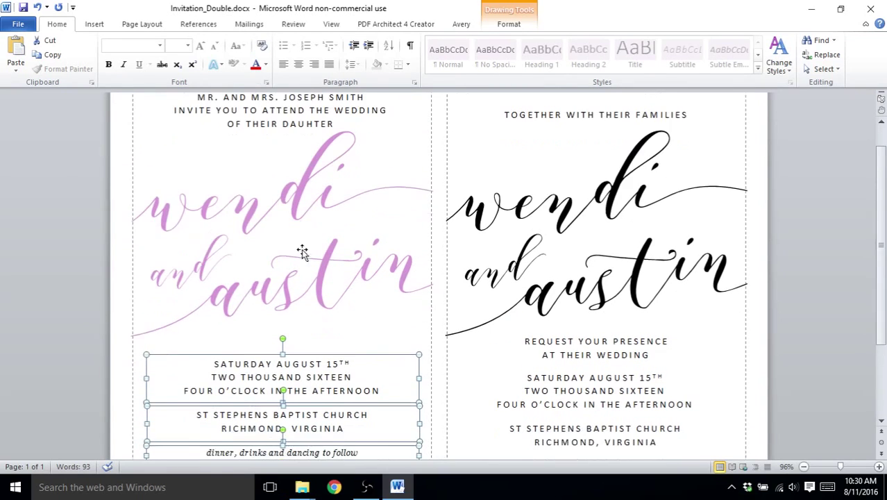
{"action": "scroll", "coordinate": [299, 235], "scroll_direction": "up", "scroll_amount": 1}
{"action": "left_click", "coordinate": [295, 219]}
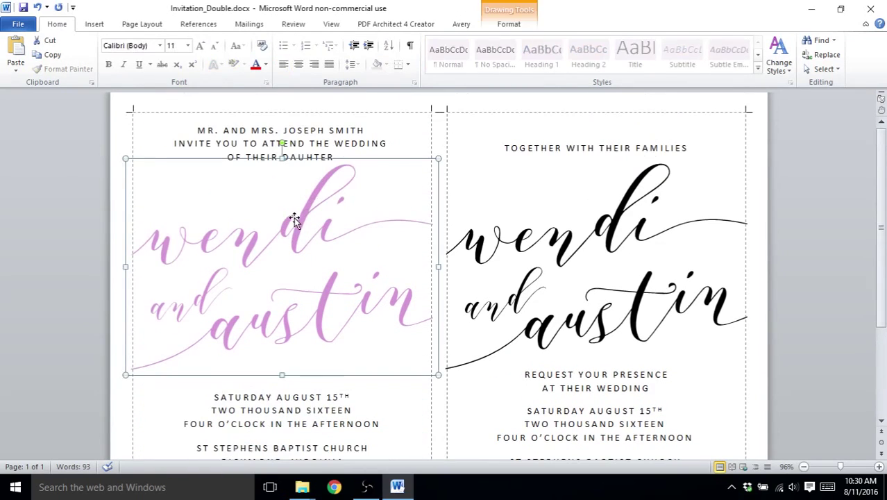
{"action": "left_click", "coordinate": [304, 147]}
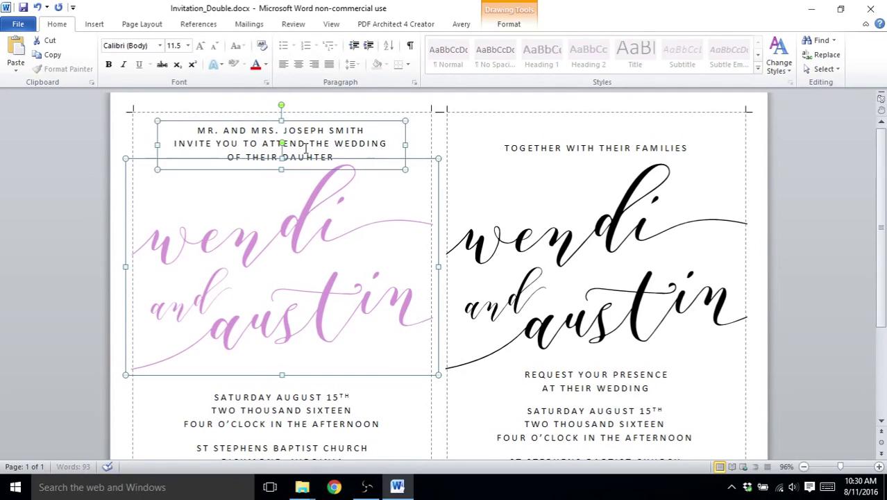
{"action": "key", "text": "Down"}
{"action": "key", "text": "Down"}
{"action": "key", "text": "Down"}
{"action": "key", "text": "Down"}
{"action": "key", "text": "Down"}
{"action": "key", "text": "Down"}
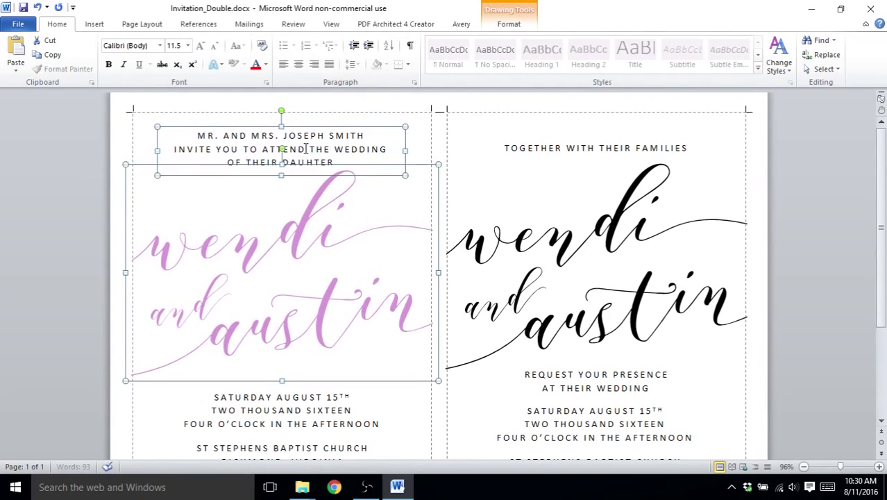
{"action": "key", "text": "Down"}
{"action": "key", "text": "Down"}
{"action": "key", "text": "Down"}
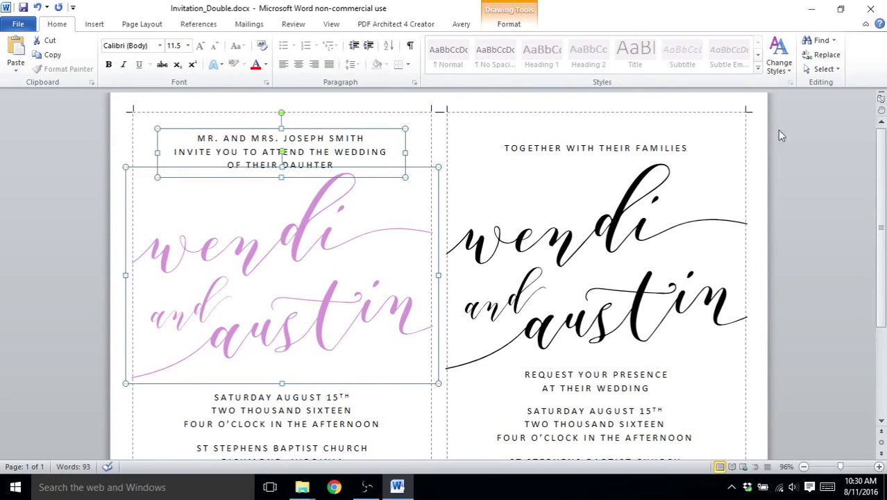
{"action": "left_click", "coordinate": [792, 160]}
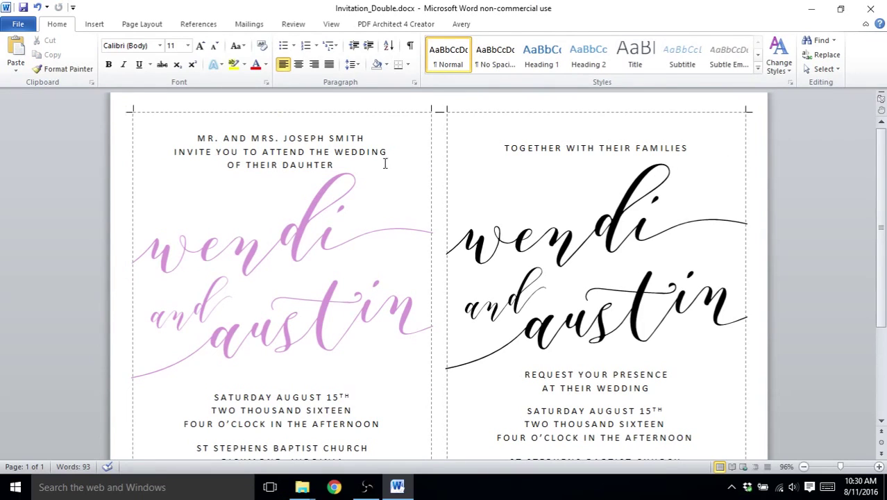
Turn on the gridlines and move the left invitation's host wording and script names together down along the grid
{"action": "left_click", "coordinate": [331, 25]}
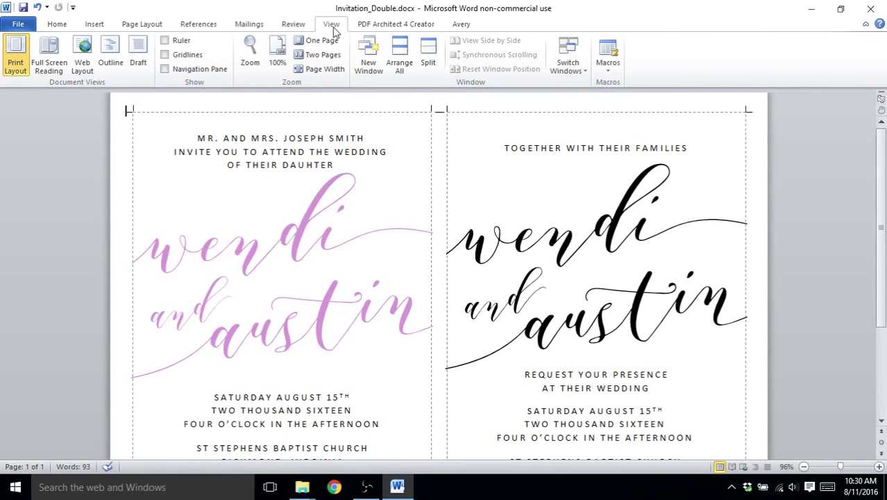
{"action": "left_click", "coordinate": [178, 56]}
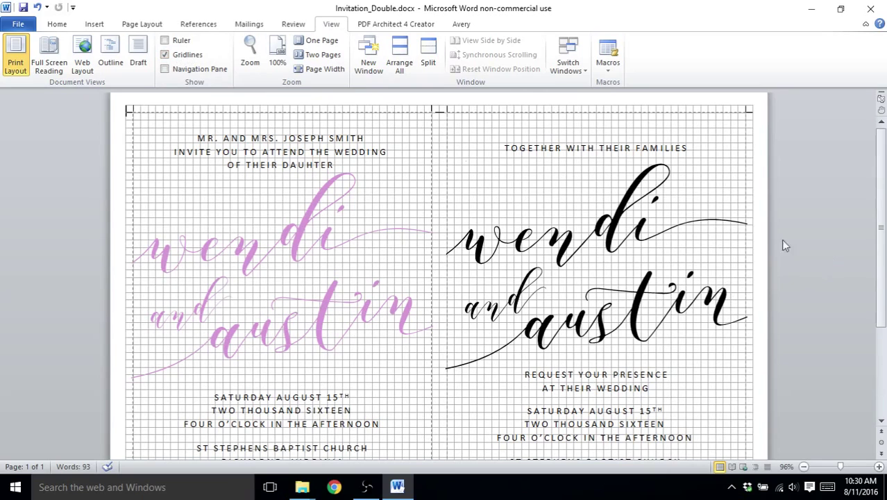
{"action": "left_click", "coordinate": [334, 152]}
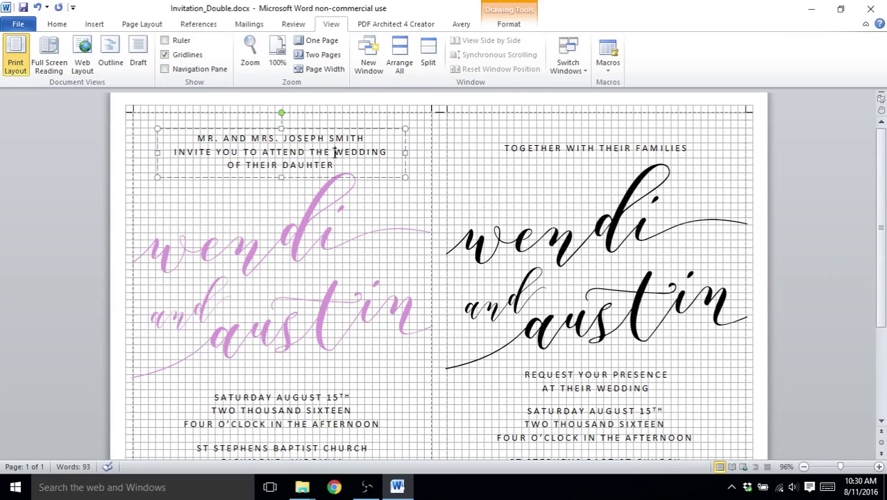
{"action": "left_click", "coordinate": [335, 222], "text": "shift"}
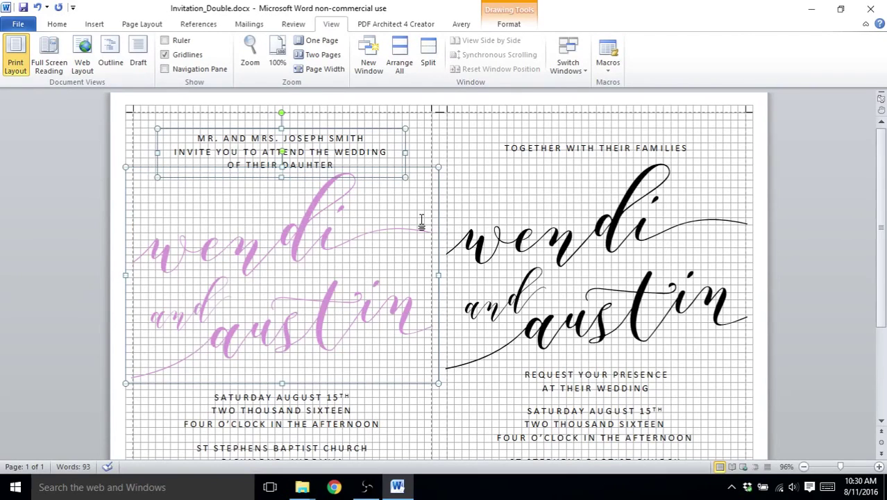
{"action": "key", "text": "Down"}
{"action": "key", "text": "Down"}
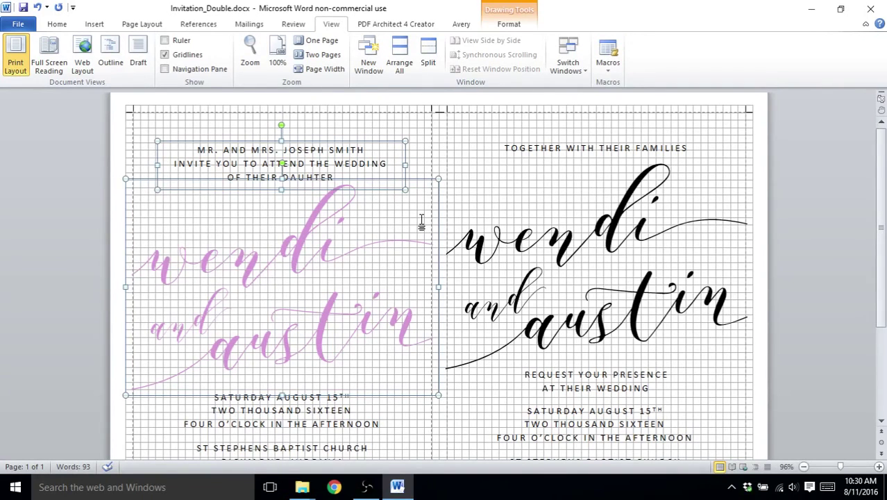
{"action": "key", "text": "Down"}
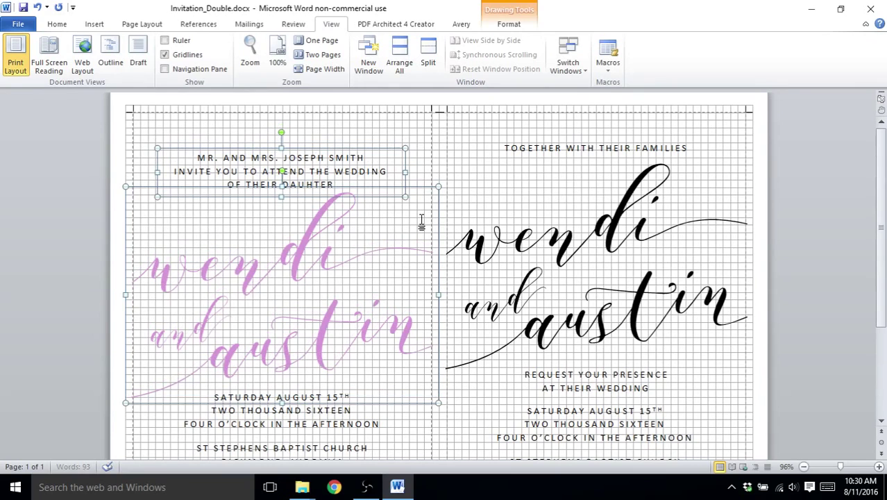
{"action": "key", "text": "Up"}
{"action": "left_click", "coordinate": [780, 258]}
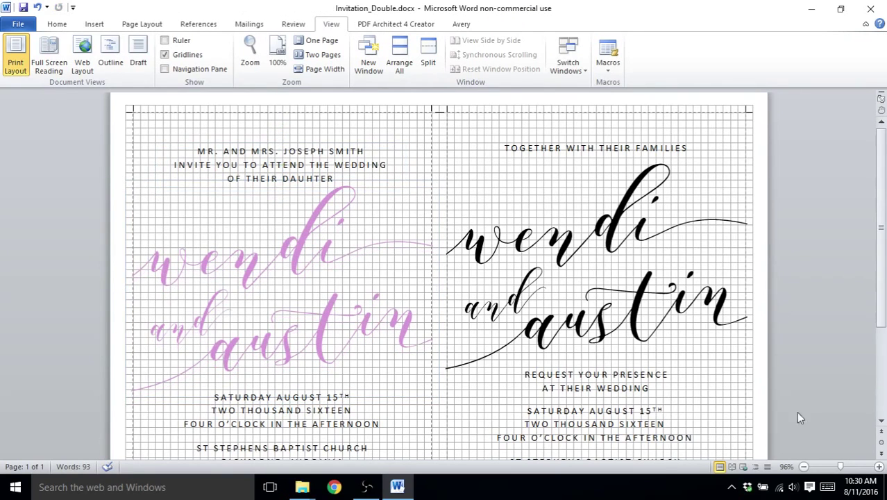
Nudge the left invitation's script name group down in fine increments, away from the host wording
{"action": "left_click_drag", "start_coordinate": [839, 466], "coordinate": [832, 466]}
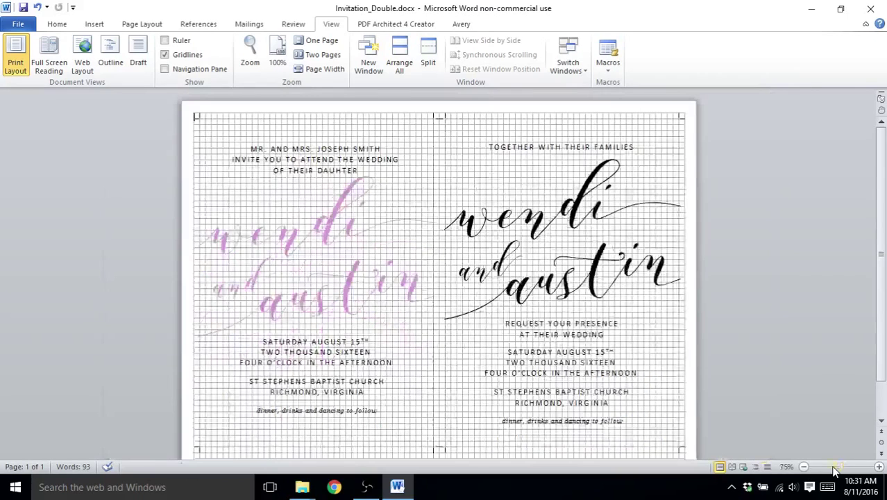
{"action": "left_click", "coordinate": [338, 224]}
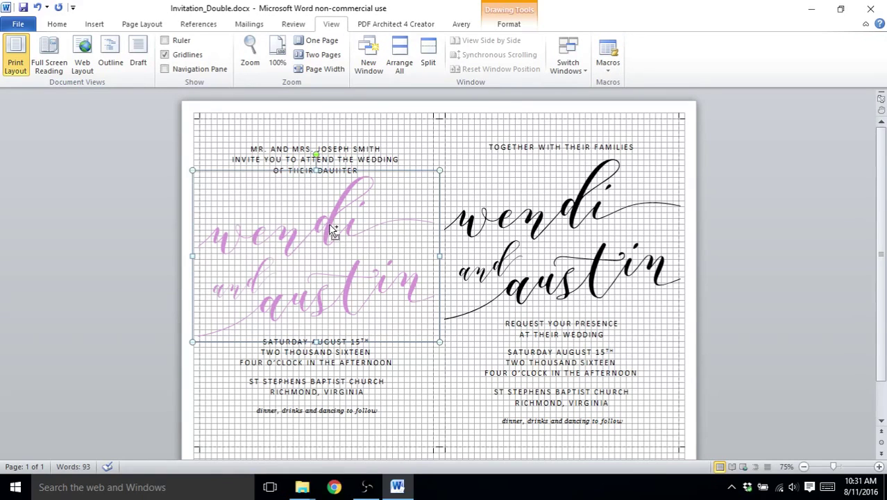
{"action": "key", "text": "ctrl+Down"}
{"action": "key", "text": "ctrl+Down"}
{"action": "key", "text": "ctrl+Down"}
{"action": "key", "text": "ctrl+Down"}
{"action": "key", "text": "ctrl+Down"}
{"action": "key", "text": "ctrl+Down"}
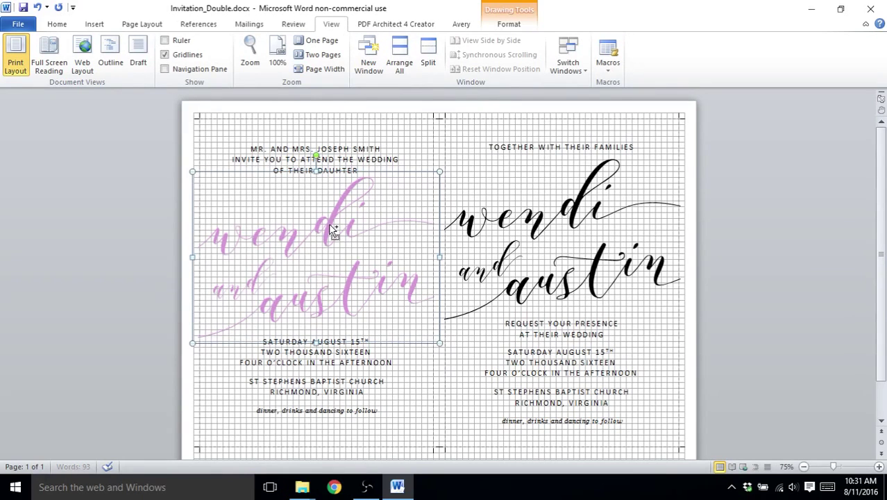
{"action": "key", "text": "ctrl+Down"}
{"action": "key", "text": "ctrl+Down"}
{"action": "key", "text": "ctrl+Down"}
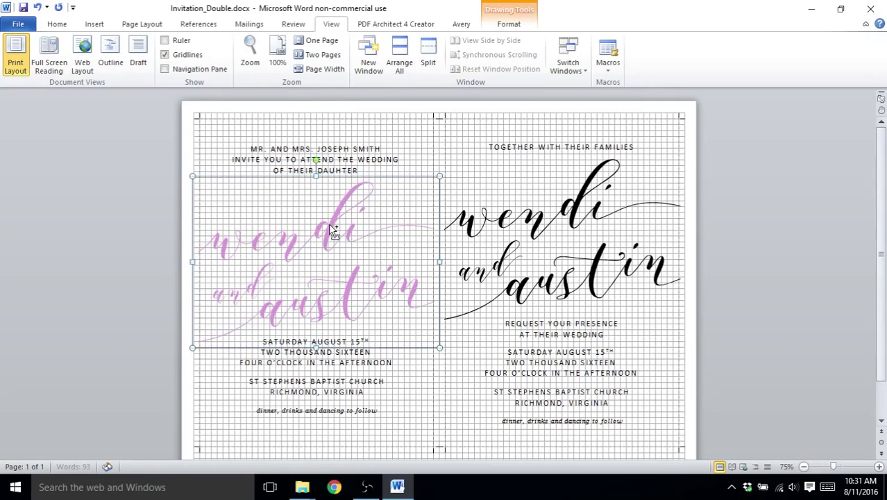
{"action": "key", "text": "ctrl+Down"}
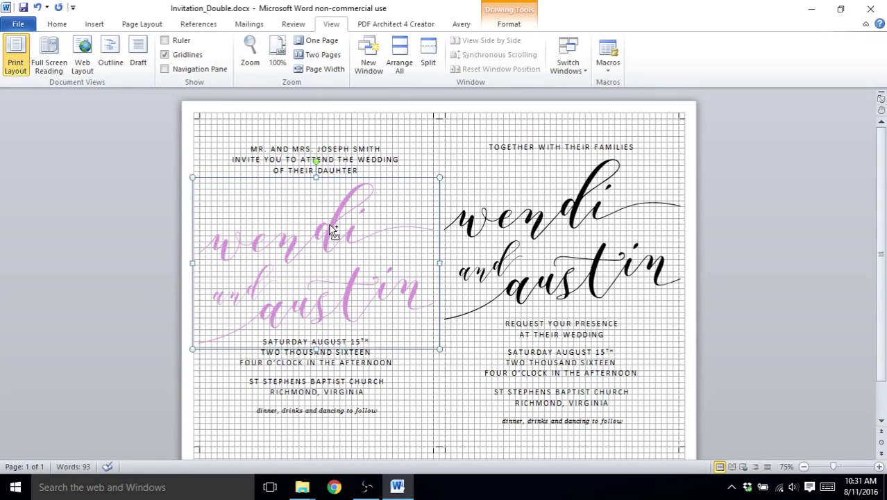
{"action": "key", "text": "ctrl+Down"}
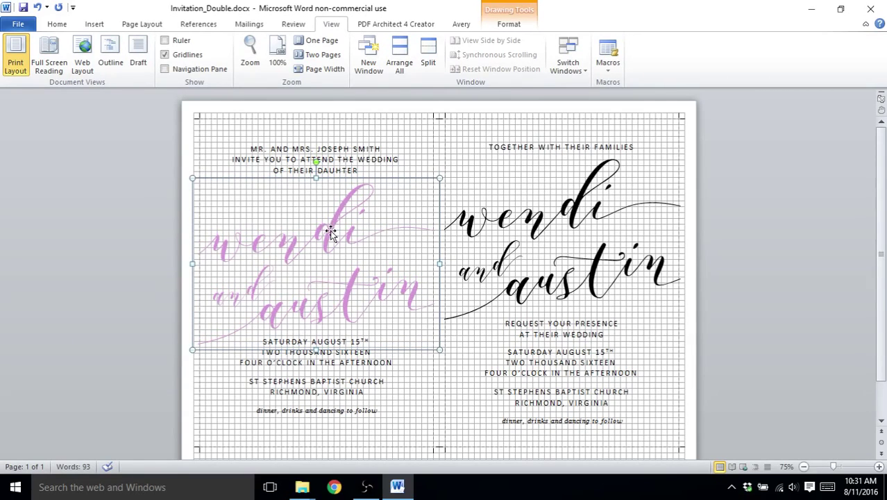
{"action": "left_click", "coordinate": [726, 194]}
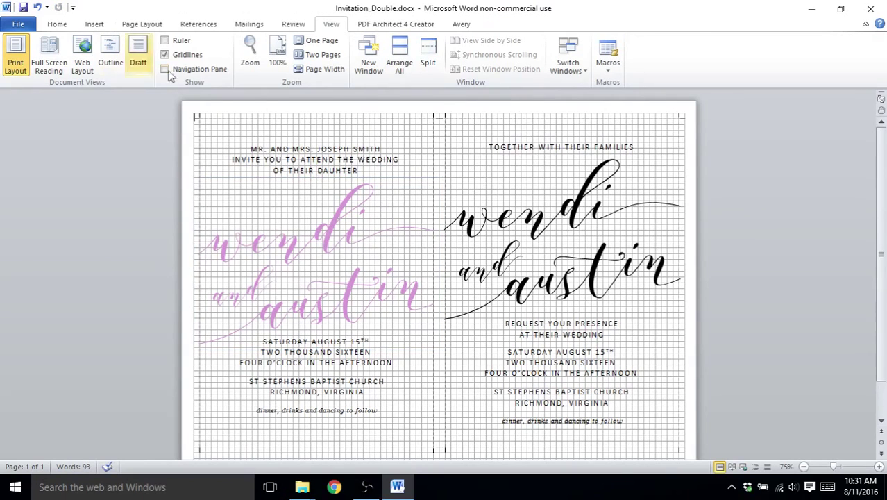
Hide the gridlines and nudge the left invitation's script names slightly up, between the host wording and the date
{"action": "left_click", "coordinate": [192, 56]}
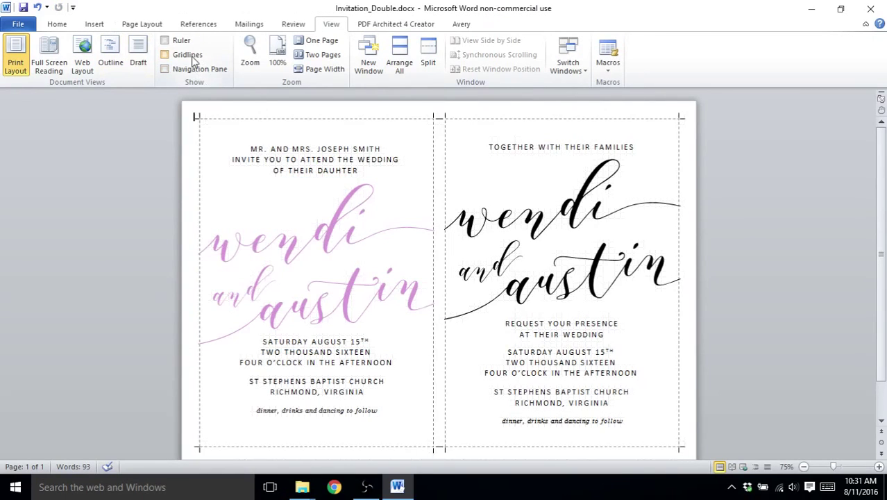
{"action": "left_click", "coordinate": [325, 236]}
{"action": "key", "text": "Up"}
{"action": "key", "text": "Up"}
{"action": "key", "text": "Up"}
{"action": "key", "text": "Up"}
{"action": "key", "text": "Up"}
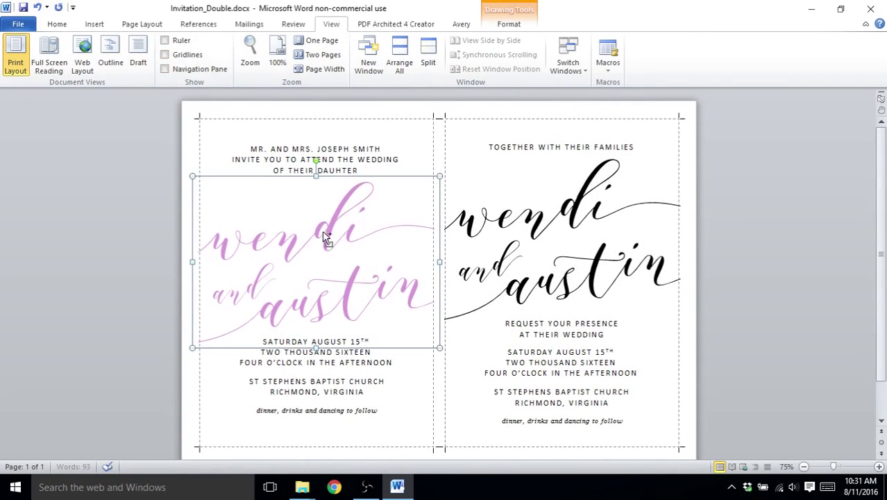
{"action": "left_click", "coordinate": [756, 253]}
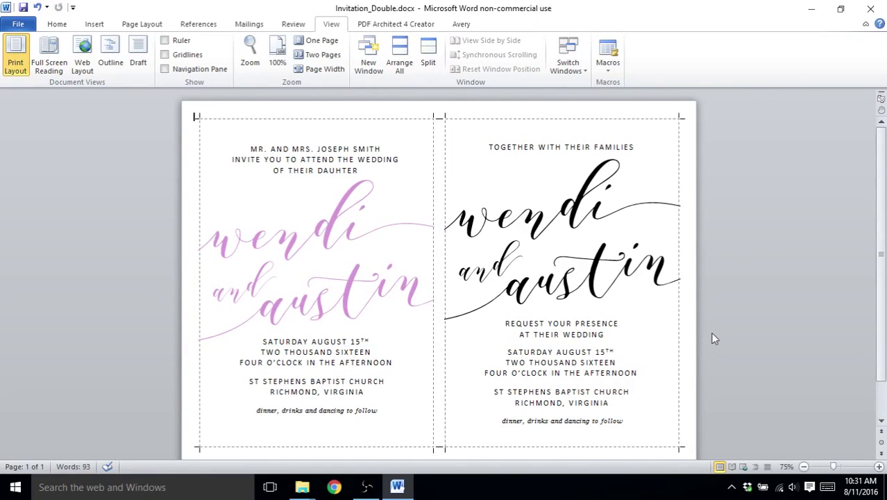
Delete the right invitation's script names and all of its text boxes, from "TOGETHER WITH THEIR FAMILIES" to "dinner, drinks and dancing to follow"
{"action": "scroll", "coordinate": [712, 334], "scroll_direction": "down", "scroll_amount": 2}
{"action": "scroll", "coordinate": [711, 333], "scroll_direction": "up", "scroll_amount": 2}
{"action": "left_click", "coordinate": [575, 221]}
{"action": "left_click", "coordinate": [605, 147], "text": "shift"}
{"action": "left_click", "coordinate": [591, 335], "text": "shift"}
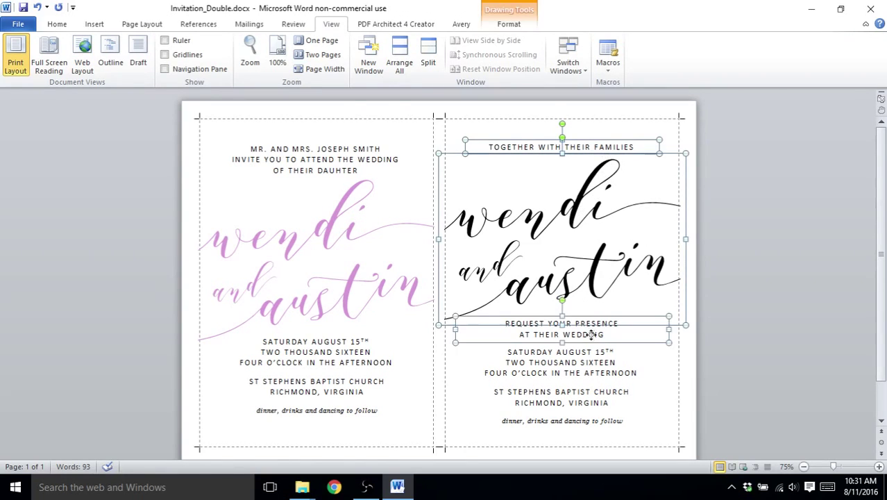
{"action": "left_click", "coordinate": [591, 373], "text": "shift"}
{"action": "left_click", "coordinate": [597, 401], "text": "shift"}
{"action": "left_click", "coordinate": [595, 421], "text": "shift"}
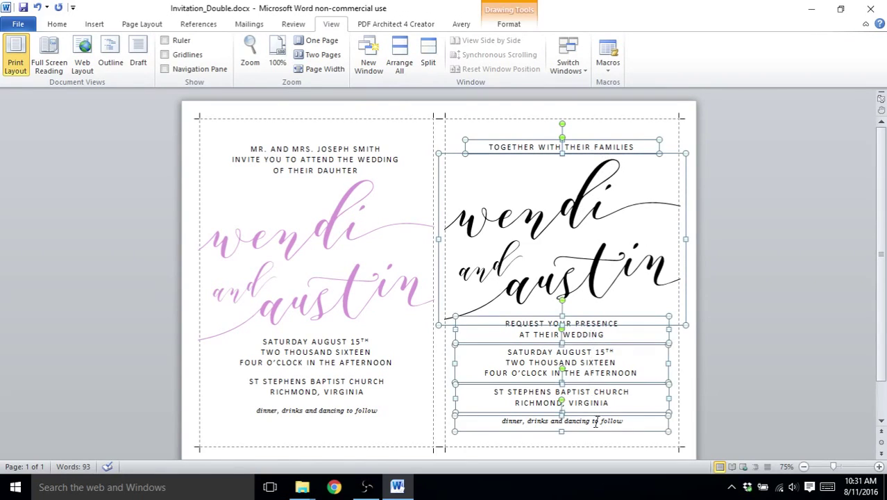
{"action": "key", "text": "Delete"}
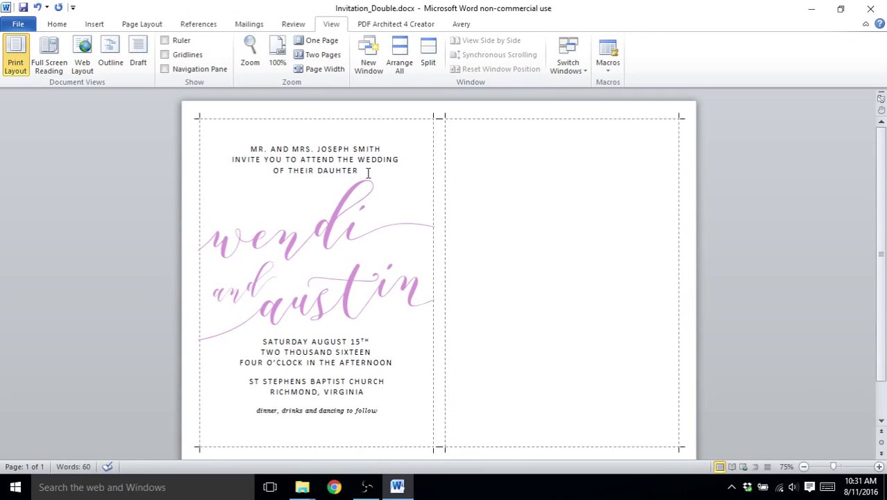
Duplicate the left invitation's host wording, script names, date, venue and reception text boxes together by copying and pasting them
{"action": "left_click", "coordinate": [354, 159]}
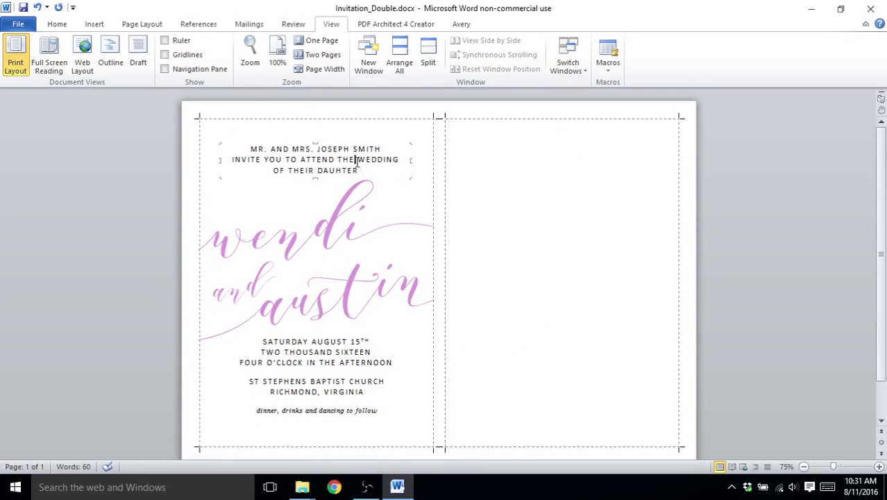
{"action": "left_click", "coordinate": [335, 212], "text": "shift"}
{"action": "left_click", "coordinate": [331, 357], "text": "shift"}
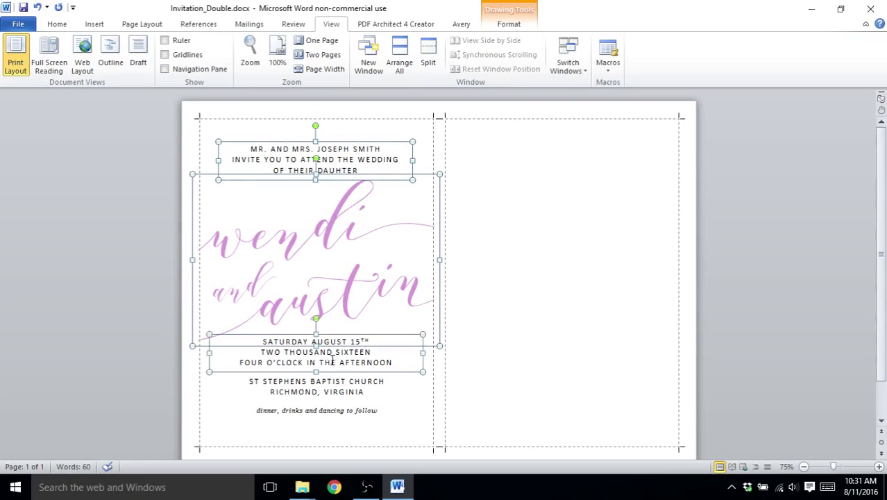
{"action": "left_click", "coordinate": [335, 385], "text": "shift"}
{"action": "left_click", "coordinate": [333, 410], "text": "shift"}
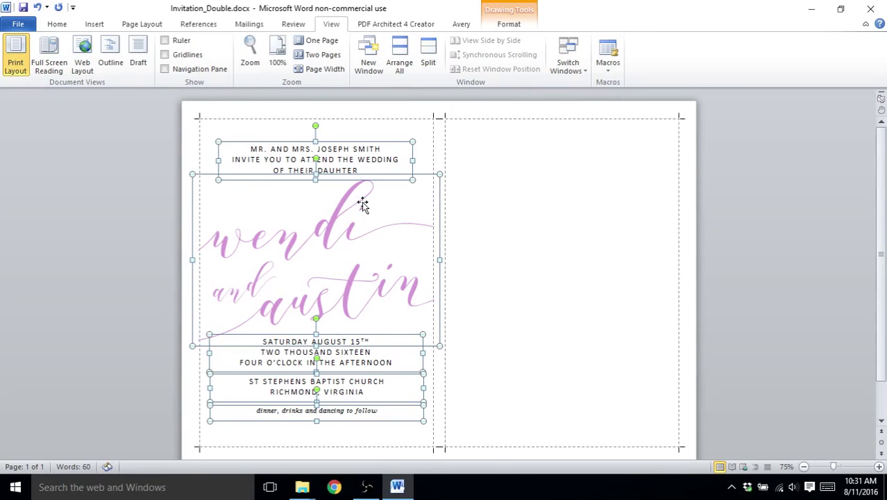
{"action": "key", "text": "ctrl+v"}
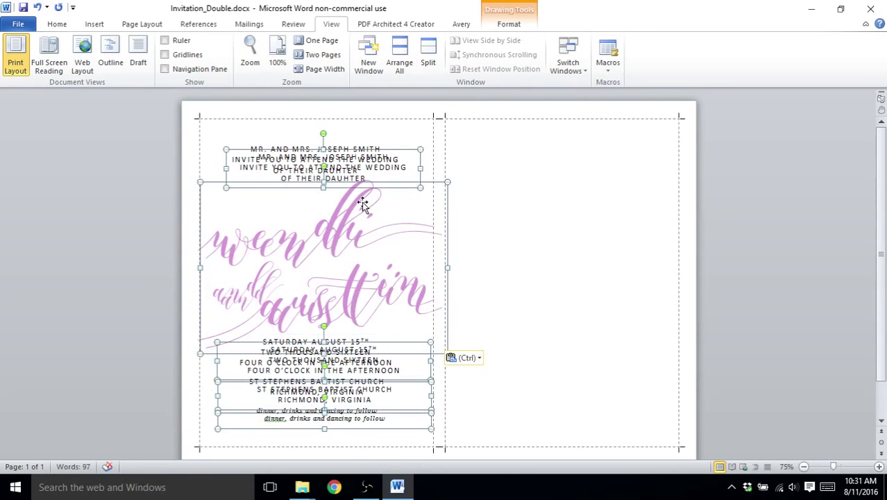
Nudge the pasted set up level with the original elements, turning on the gridlines for alignment
{"action": "key", "text": "Up"}
{"action": "key", "text": "Up"}
{"action": "key", "text": "Up"}
{"action": "key", "text": "Up"}
{"action": "key", "text": "Up"}
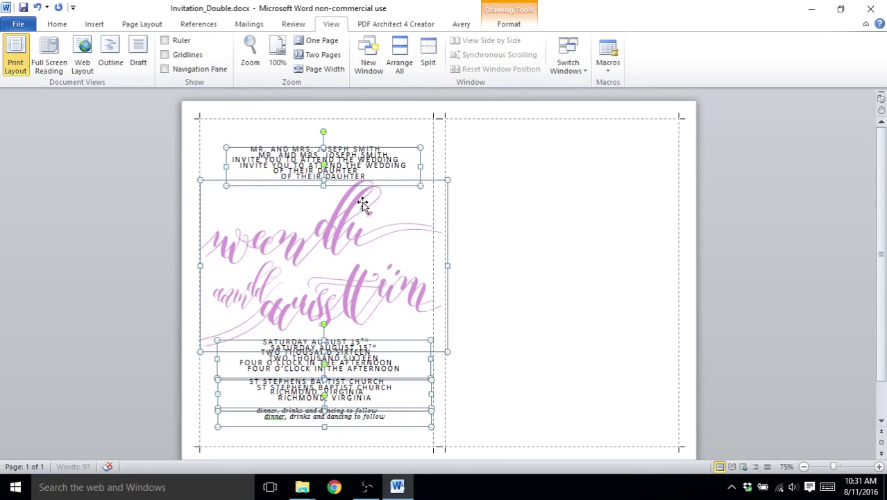
{"action": "key", "text": "Up"}
{"action": "key", "text": "Up"}
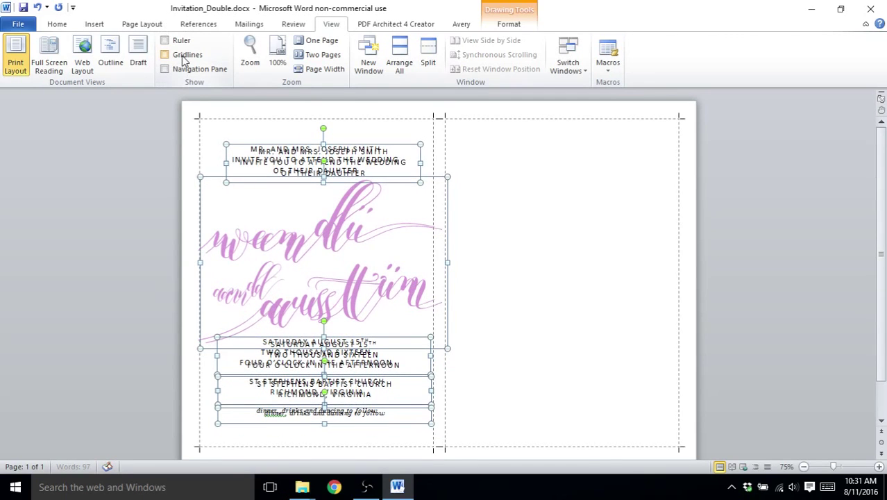
{"action": "left_click", "coordinate": [186, 54]}
{"action": "key", "text": "Up"}
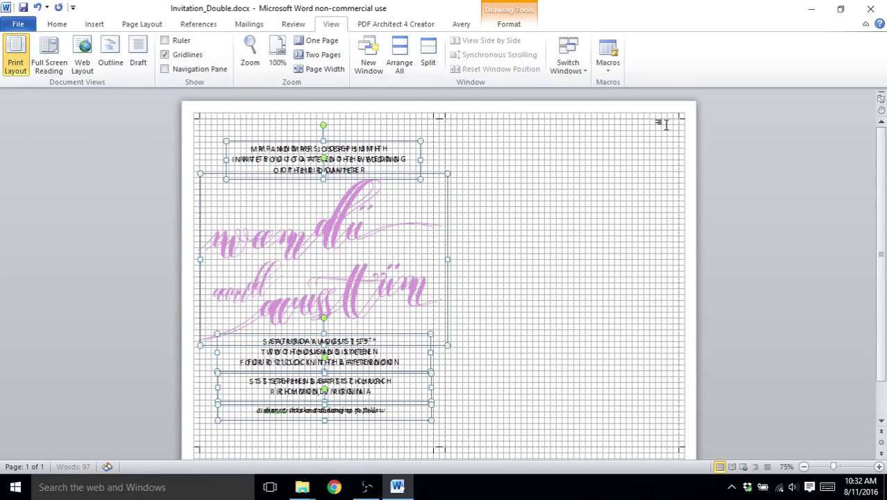
Move the pasted set horizontally across the page into the empty right invitation
{"action": "key", "text": "Right"}
{"action": "key", "text": "Right"}
{"action": "key", "text": "Right"}
{"action": "key", "text": "Right"}
{"action": "key", "text": "Right"}
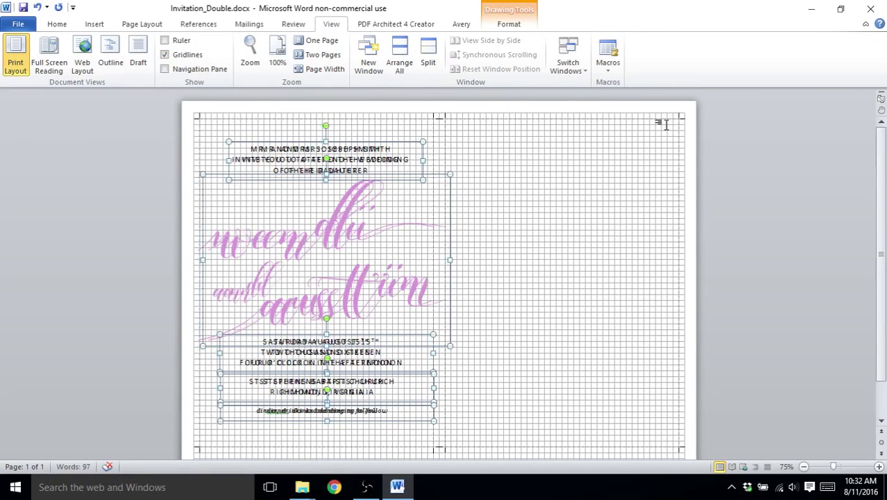
{"action": "key", "text": "Right"}
{"action": "key", "text": "Right"}
{"action": "key", "text": "Right"}
{"action": "key", "text": "Right"}
{"action": "key", "text": "Right"}
{"action": "key", "text": "Right"}
{"action": "key", "text": "Right"}
{"action": "key", "text": "Right"}
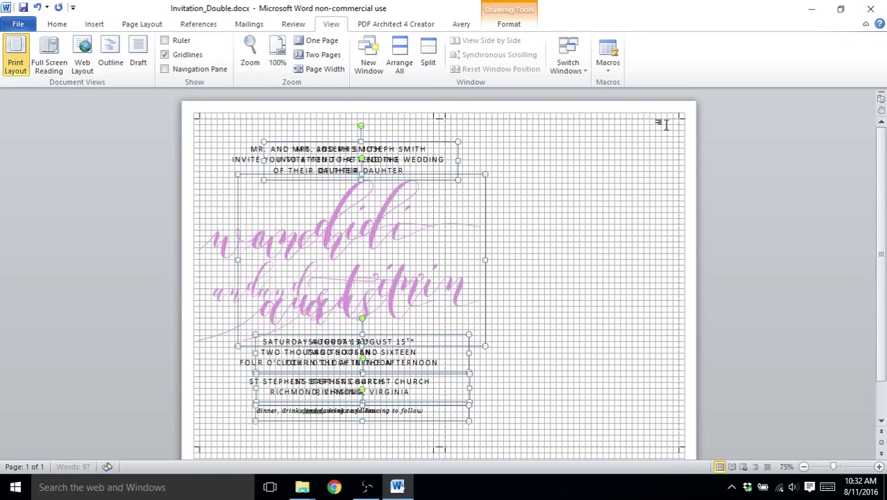
{"action": "key", "text": "Right"}
{"action": "key", "text": "Right"}
{"action": "key", "text": "Right"}
{"action": "key", "text": "Right"}
{"action": "key", "text": "Right"}
{"action": "key", "text": "Right"}
{"action": "key", "text": "Right"}
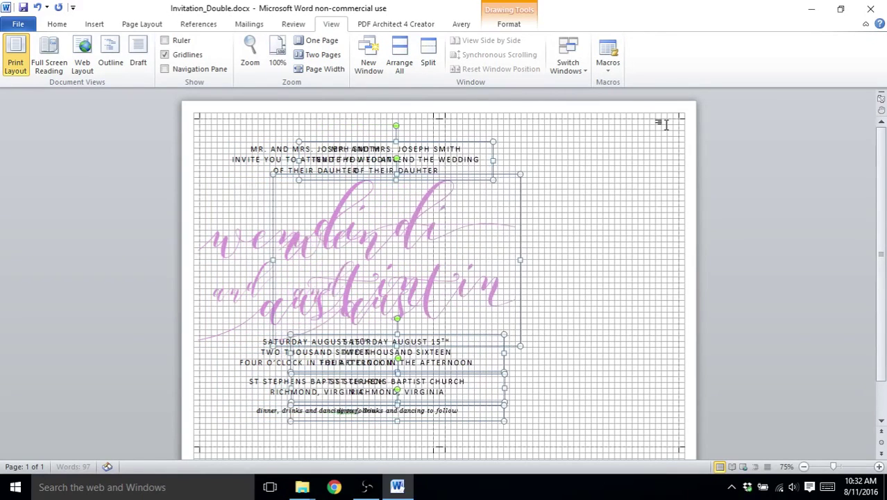
{"action": "key", "text": "Right"}
{"action": "key", "text": "Right"}
{"action": "key", "text": "Right"}
{"action": "key", "text": "Right"}
{"action": "key", "text": "Right"}
{"action": "key", "text": "Right"}
{"action": "key", "text": "Right"}
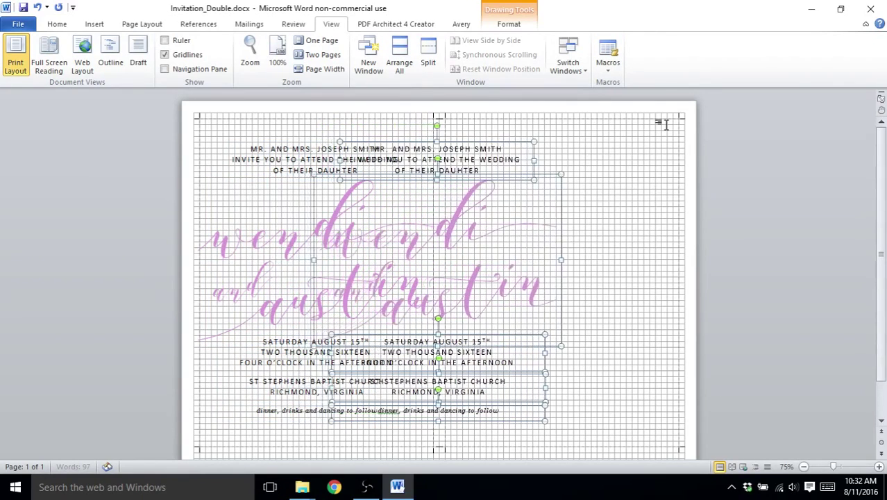
{"action": "key", "text": "Right"}
{"action": "key", "text": "Right"}
{"action": "key", "text": "Right"}
{"action": "key", "text": "Right"}
{"action": "key", "text": "Right"}
{"action": "key", "text": "Right"}
{"action": "key", "text": "Right"}
{"action": "key", "text": "Right"}
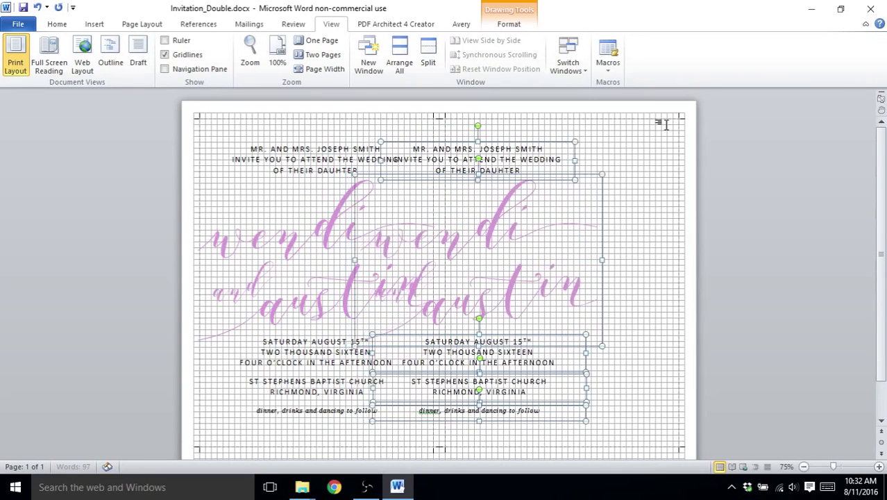
{"action": "key", "text": "Right"}
{"action": "key", "text": "Right"}
{"action": "key", "text": "Right"}
{"action": "key", "text": "Right"}
{"action": "key", "text": "Right"}
{"action": "key", "text": "Right"}
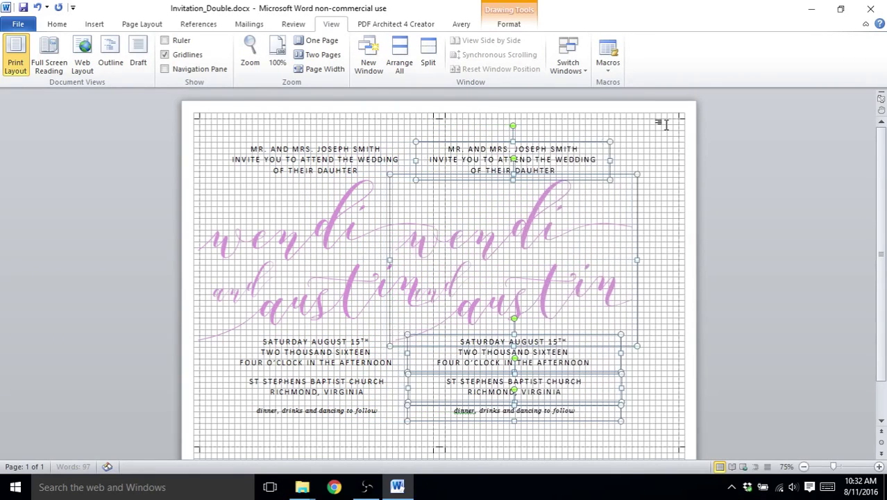
{"action": "key", "text": "Right"}
{"action": "key", "text": "Right"}
{"action": "key", "text": "Right"}
{"action": "key", "text": "Right"}
{"action": "key", "text": "Right"}
{"action": "key", "text": "Right"}
{"action": "key", "text": "Right"}
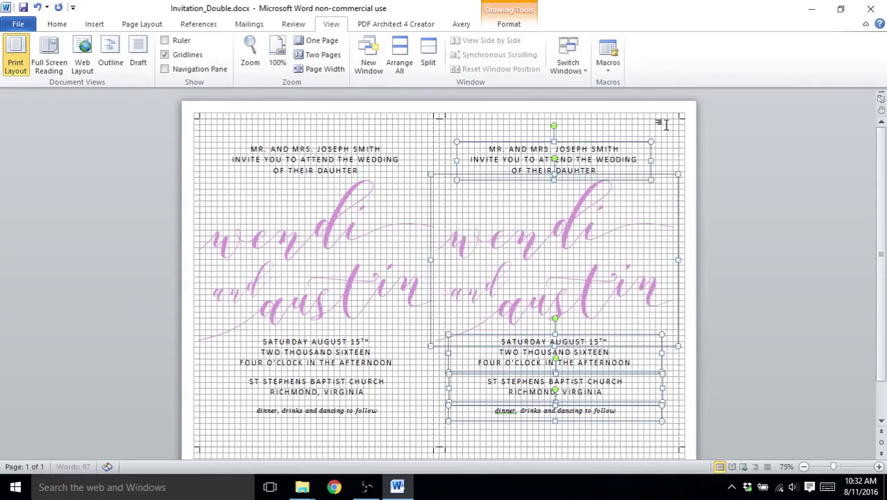
{"action": "key", "text": "Right"}
{"action": "key", "text": "Right"}
{"action": "key", "text": "Right"}
{"action": "key", "text": "Right"}
{"action": "key", "text": "Right"}
{"action": "key", "text": "Right"}
{"action": "key", "text": "Right"}
{"action": "key", "text": "Right"}
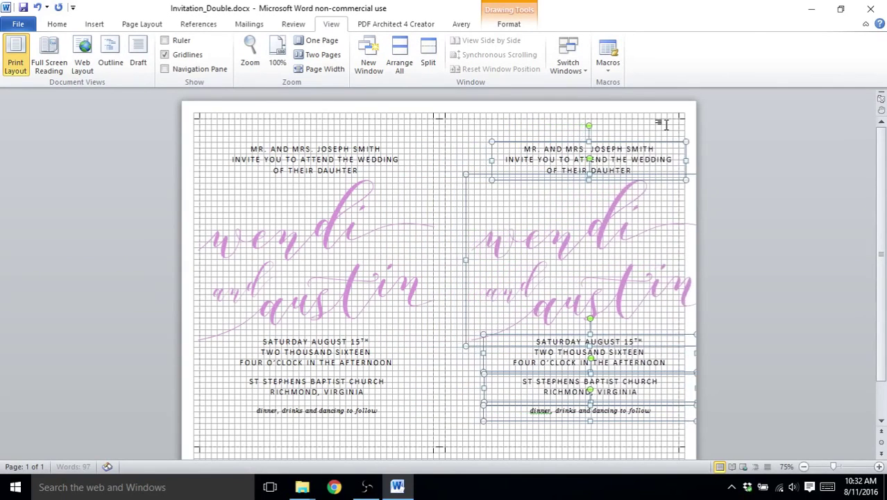
{"action": "key", "text": "Right"}
{"action": "key", "text": "Right"}
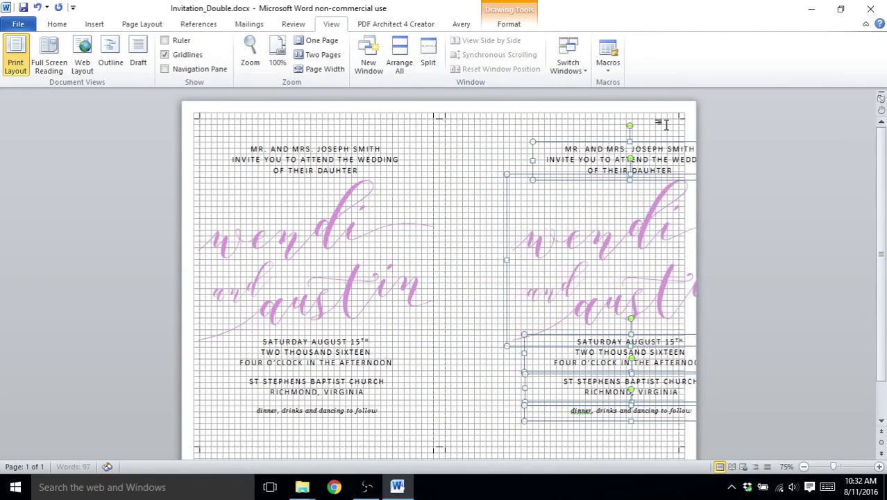
Nudge the pasted set back left until it is centred within the right invitation's crop marks, and hide the gridlines
{"action": "key", "text": "Left"}
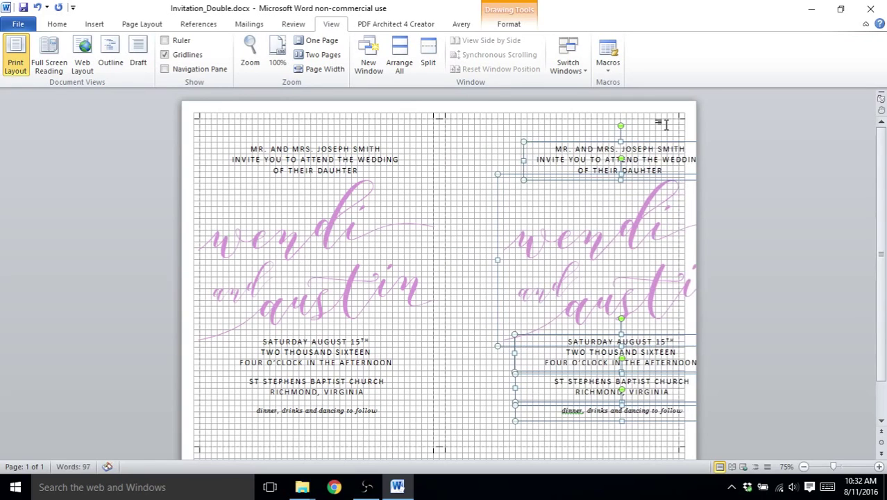
{"action": "key", "text": "Left"}
{"action": "key", "text": "Left"}
{"action": "key", "text": "Left"}
{"action": "key", "text": "Left"}
{"action": "key", "text": "Left"}
{"action": "key", "text": "Left"}
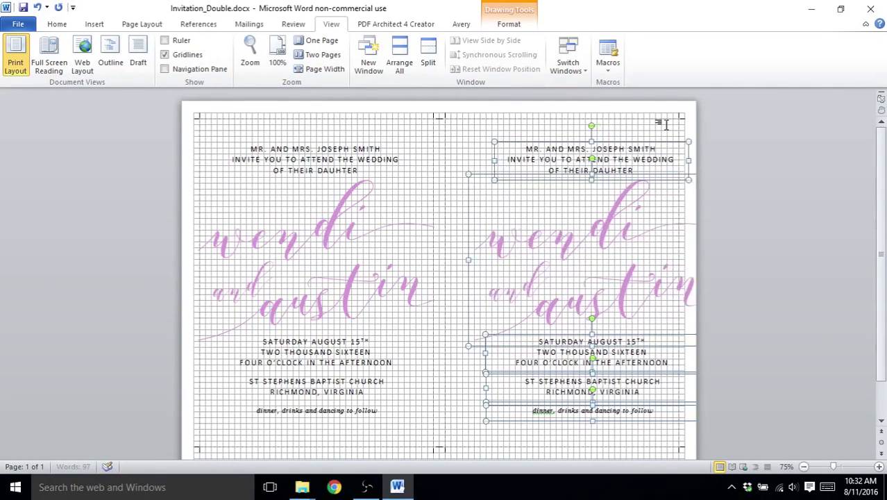
{"action": "key", "text": "Left"}
{"action": "key", "text": "Left"}
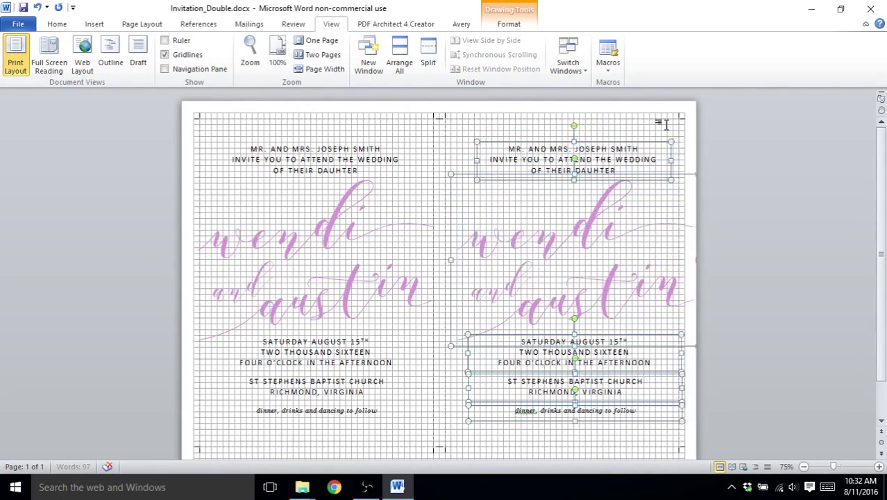
{"action": "key", "text": "Left"}
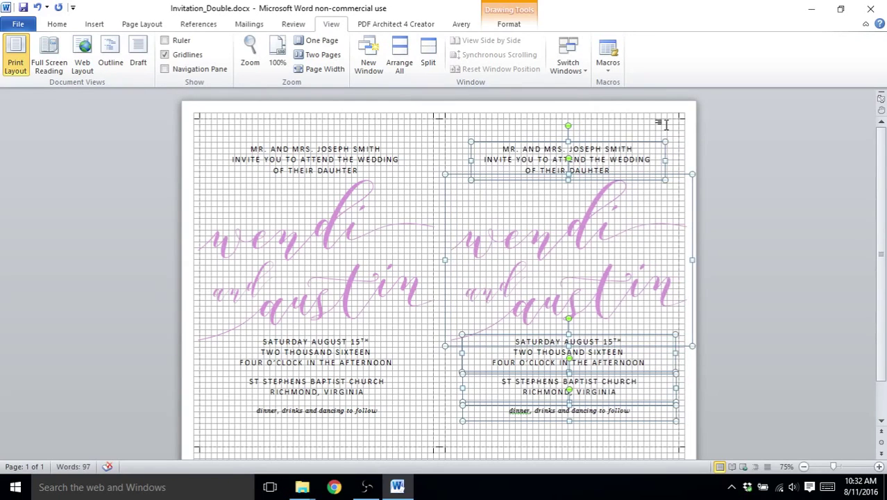
{"action": "key", "text": "Left"}
{"action": "key", "text": "ctrl+Left"}
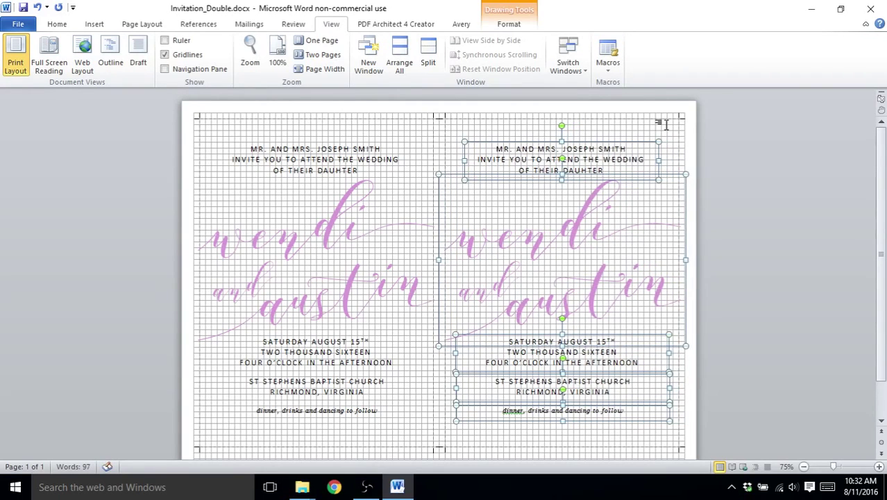
{"action": "left_click", "coordinate": [178, 59]}
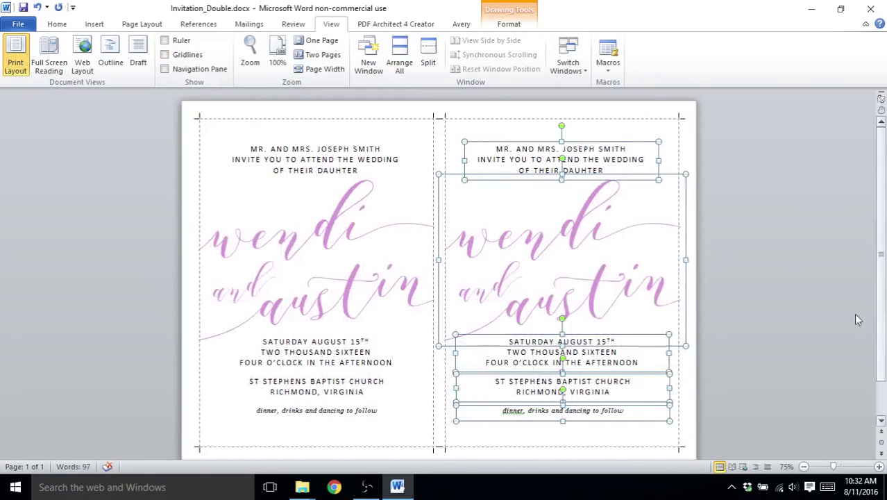
Nudge the date, venue and reception text boxes of both invitations down together, leaving more space beneath the script names
{"action": "left_click", "coordinate": [751, 325]}
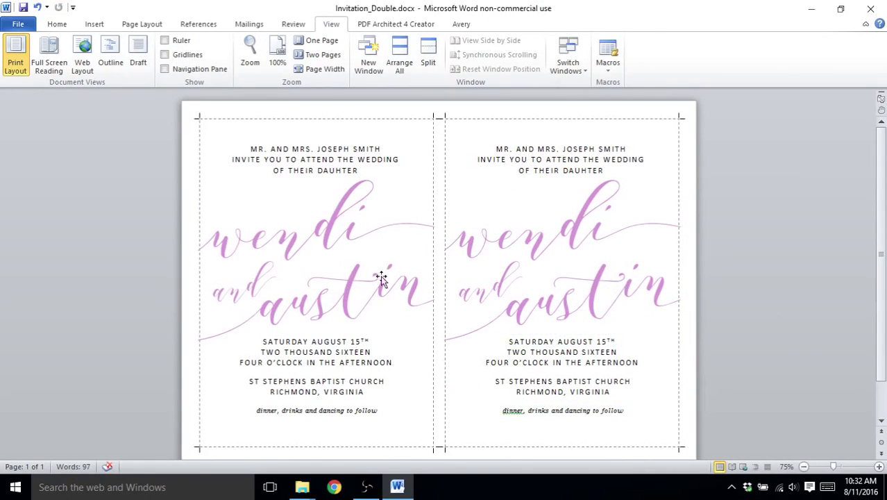
{"action": "left_click", "coordinate": [341, 363]}
{"action": "left_click", "coordinate": [344, 411], "text": "shift"}
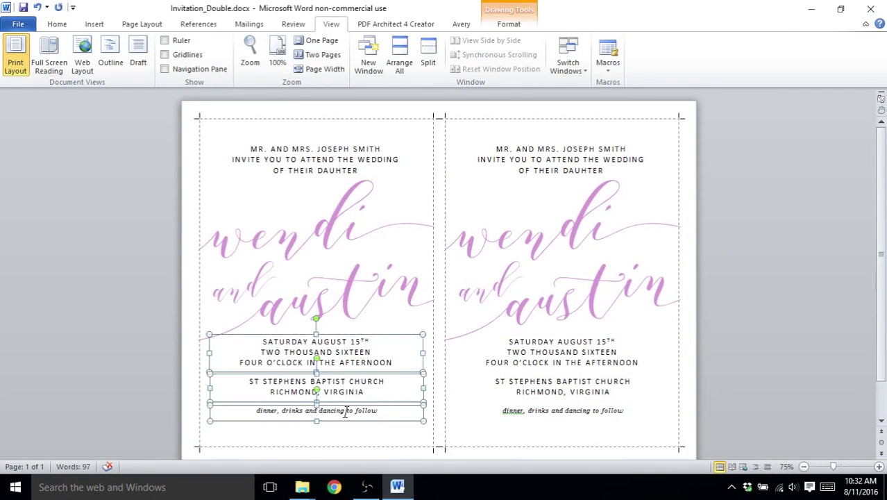
{"action": "left_click", "coordinate": [589, 353], "text": "shift"}
{"action": "left_click", "coordinate": [585, 396], "text": "shift"}
{"action": "left_click", "coordinate": [589, 414], "text": "shift"}
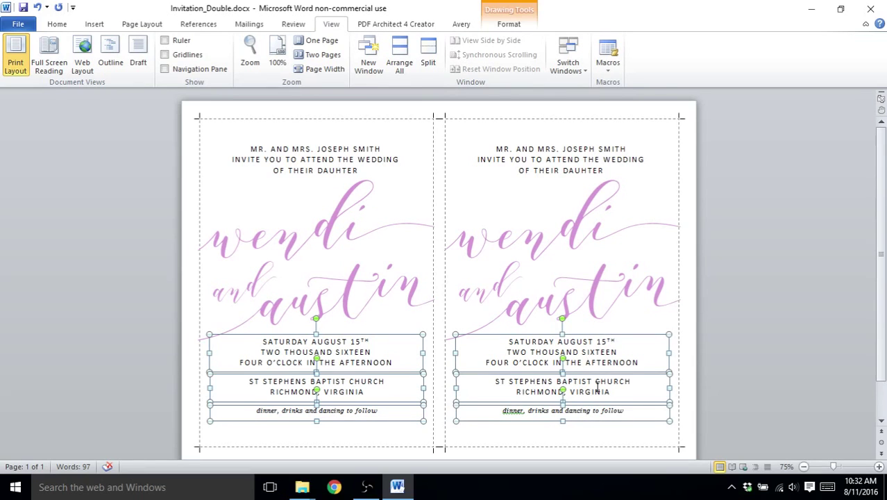
{"action": "key", "text": "Down"}
{"action": "key", "text": "Down"}
{"action": "key", "text": "Down"}
{"action": "key", "text": "Down"}
{"action": "key", "text": "Down"}
{"action": "key", "text": "Down"}
{"action": "key", "text": "Down"}
{"action": "key", "text": "Down"}
{"action": "key", "text": "Down"}
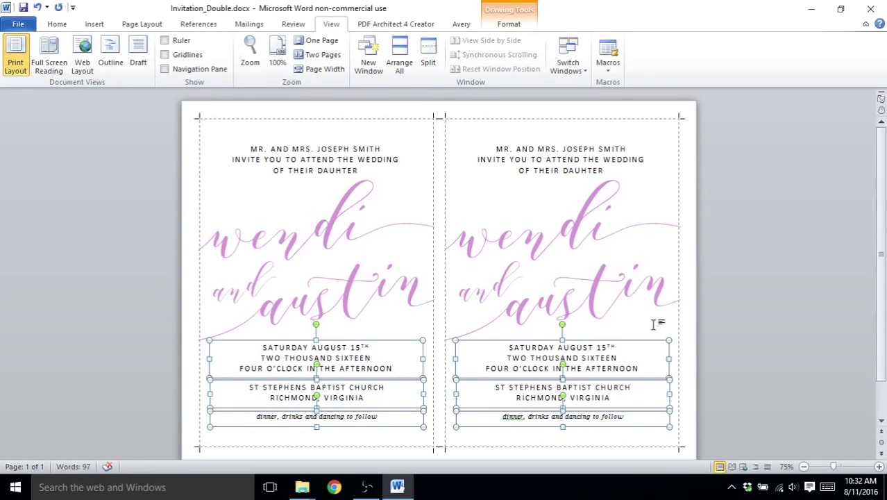
{"action": "key", "text": "Down"}
{"action": "key", "text": "Down"}
{"action": "key", "text": "Down"}
{"action": "key", "text": "Down"}
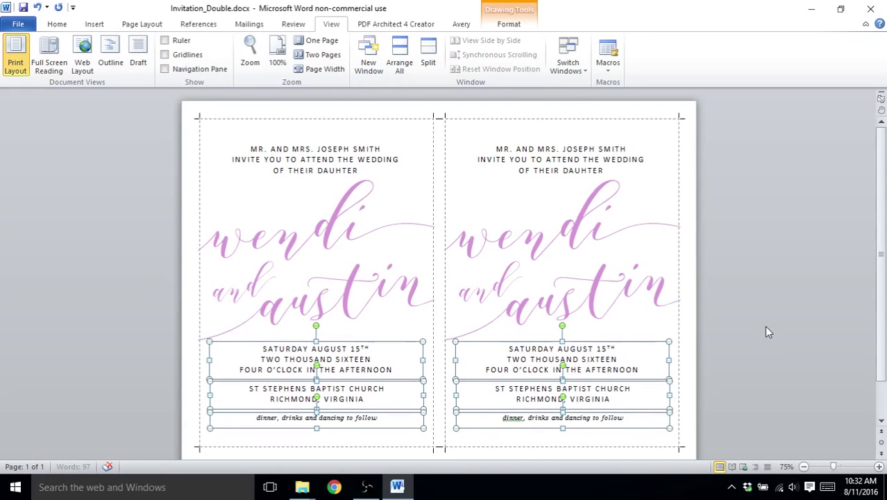
{"action": "left_click", "coordinate": [766, 332]}
Nudge the script name artwork of both invitations down slightly together, away from the host wording
{"action": "left_click", "coordinate": [594, 300]}
{"action": "left_click", "coordinate": [346, 284], "text": "shift"}
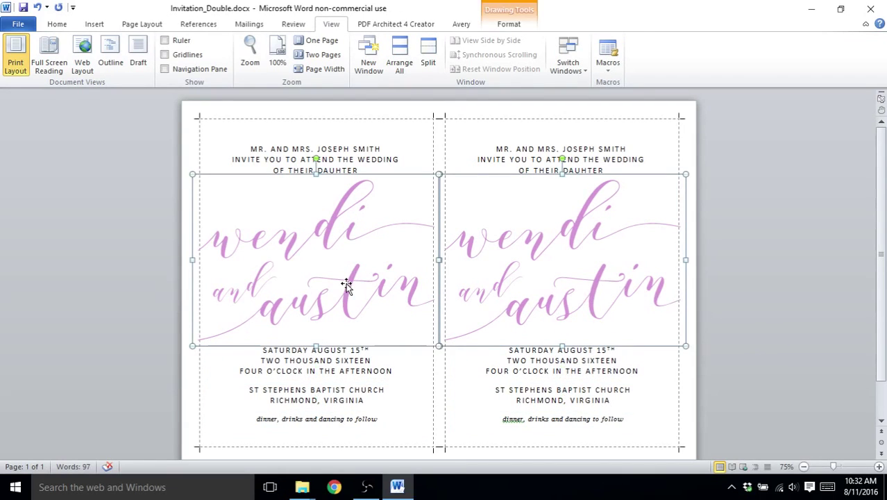
{"action": "key", "text": "Down"}
{"action": "key", "text": "Down"}
{"action": "key", "text": "Down"}
{"action": "key", "text": "Down"}
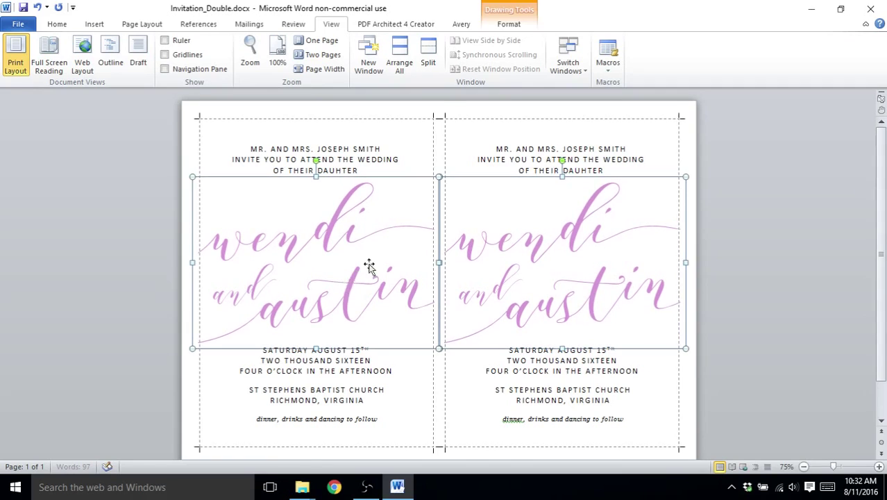
{"action": "left_click", "coordinate": [857, 218]}
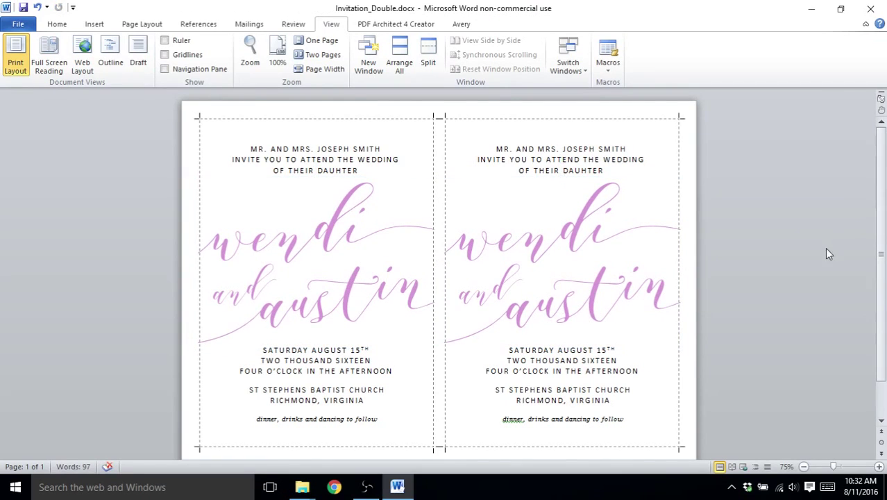
{"action": "left_click", "coordinate": [18, 24]}
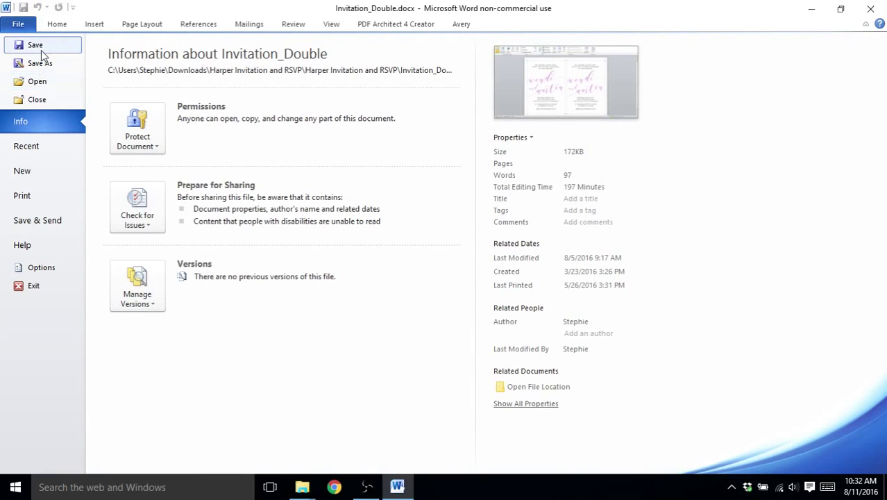
{"action": "left_click", "coordinate": [51, 28]}
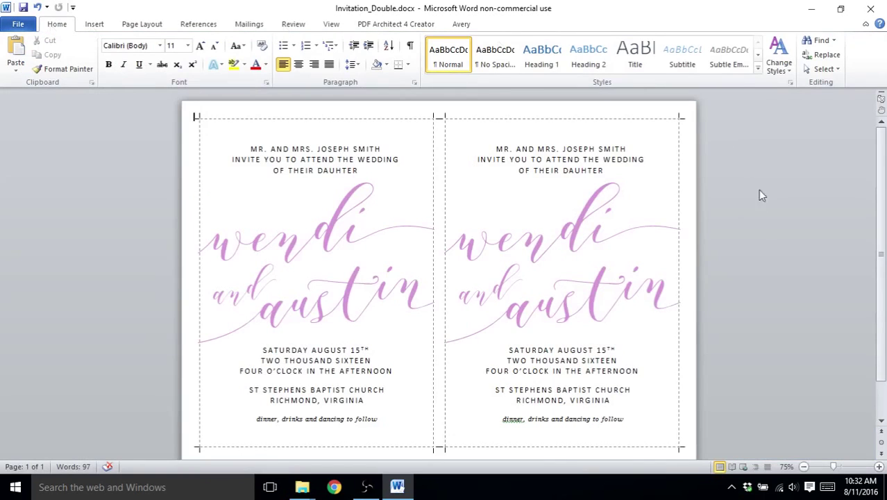